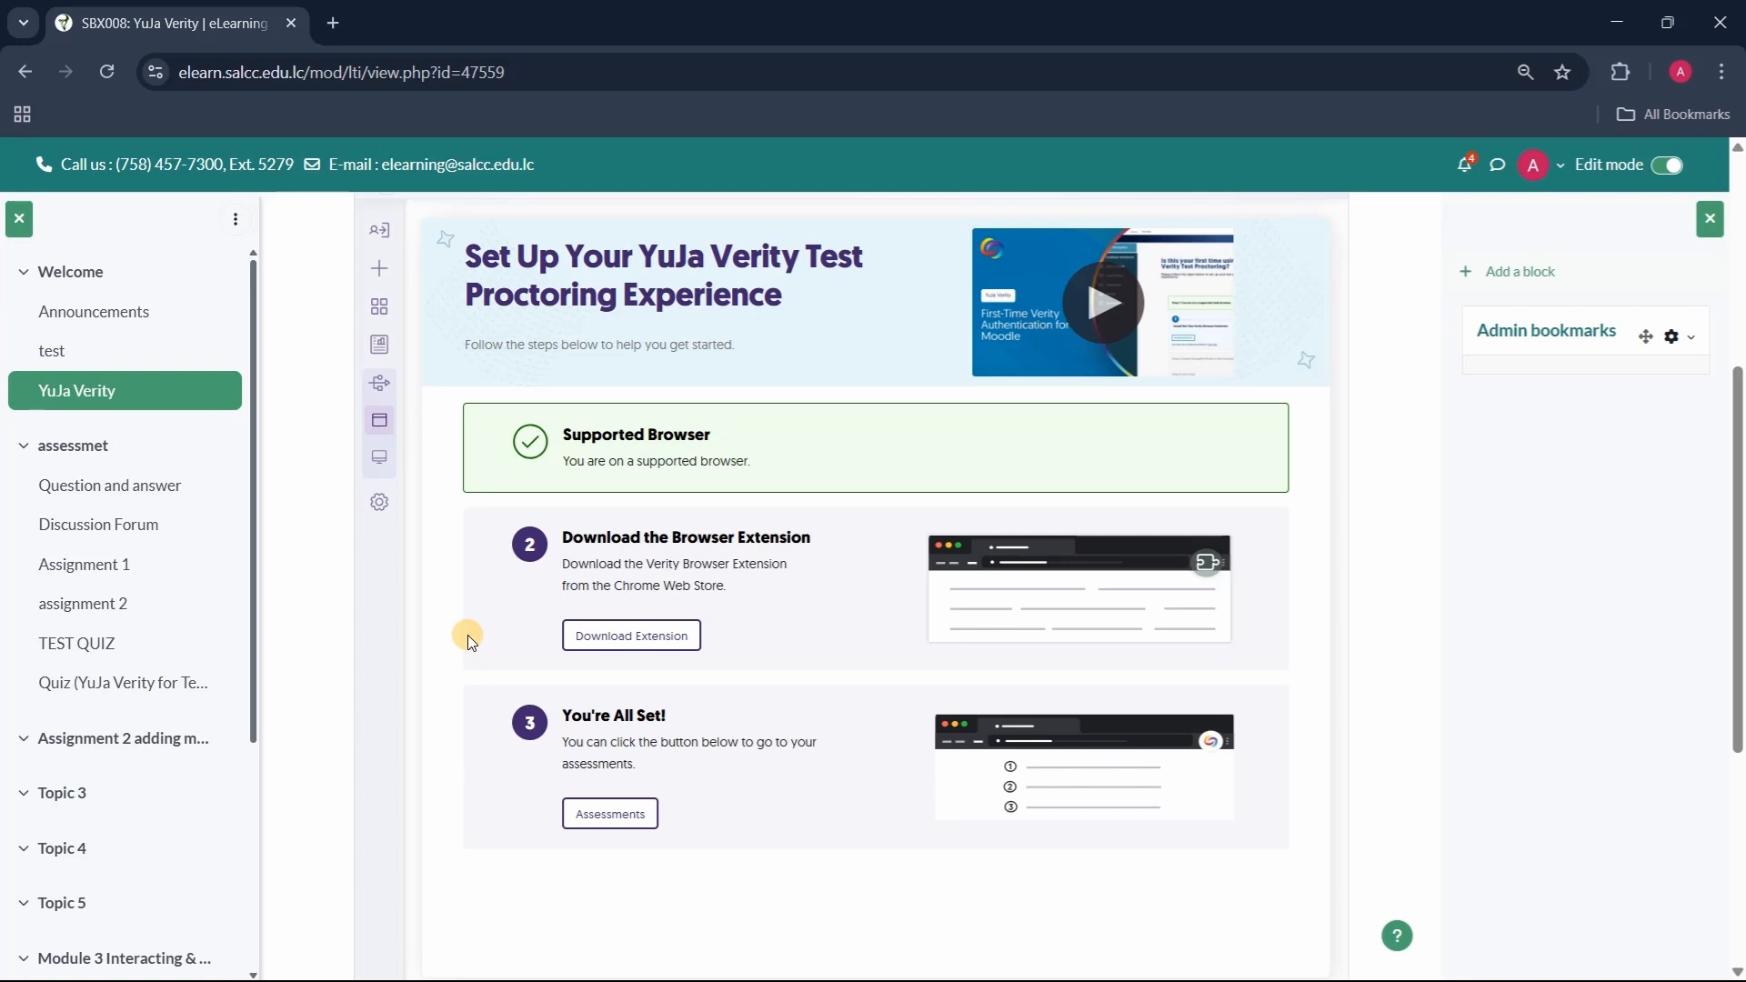
- Install the YuJa Verity for Test Proctoring browser extension from the Chrome Web Store and return to the course page
click(696, 651)
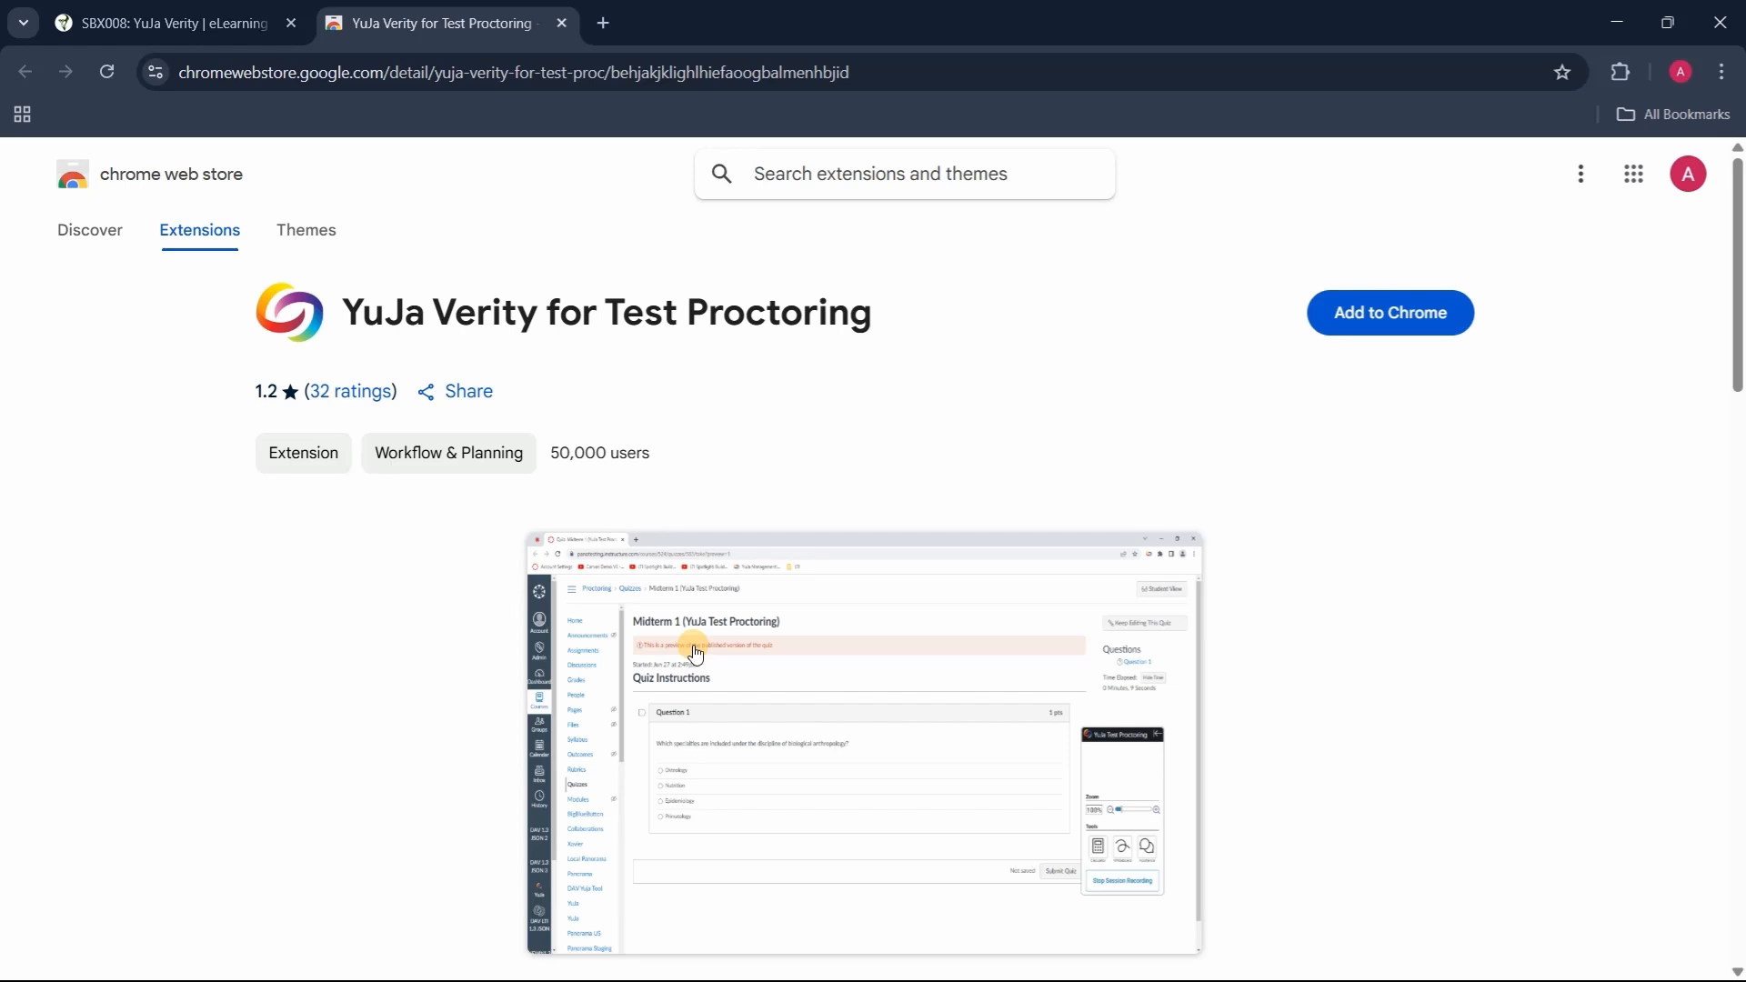
click(1425, 312)
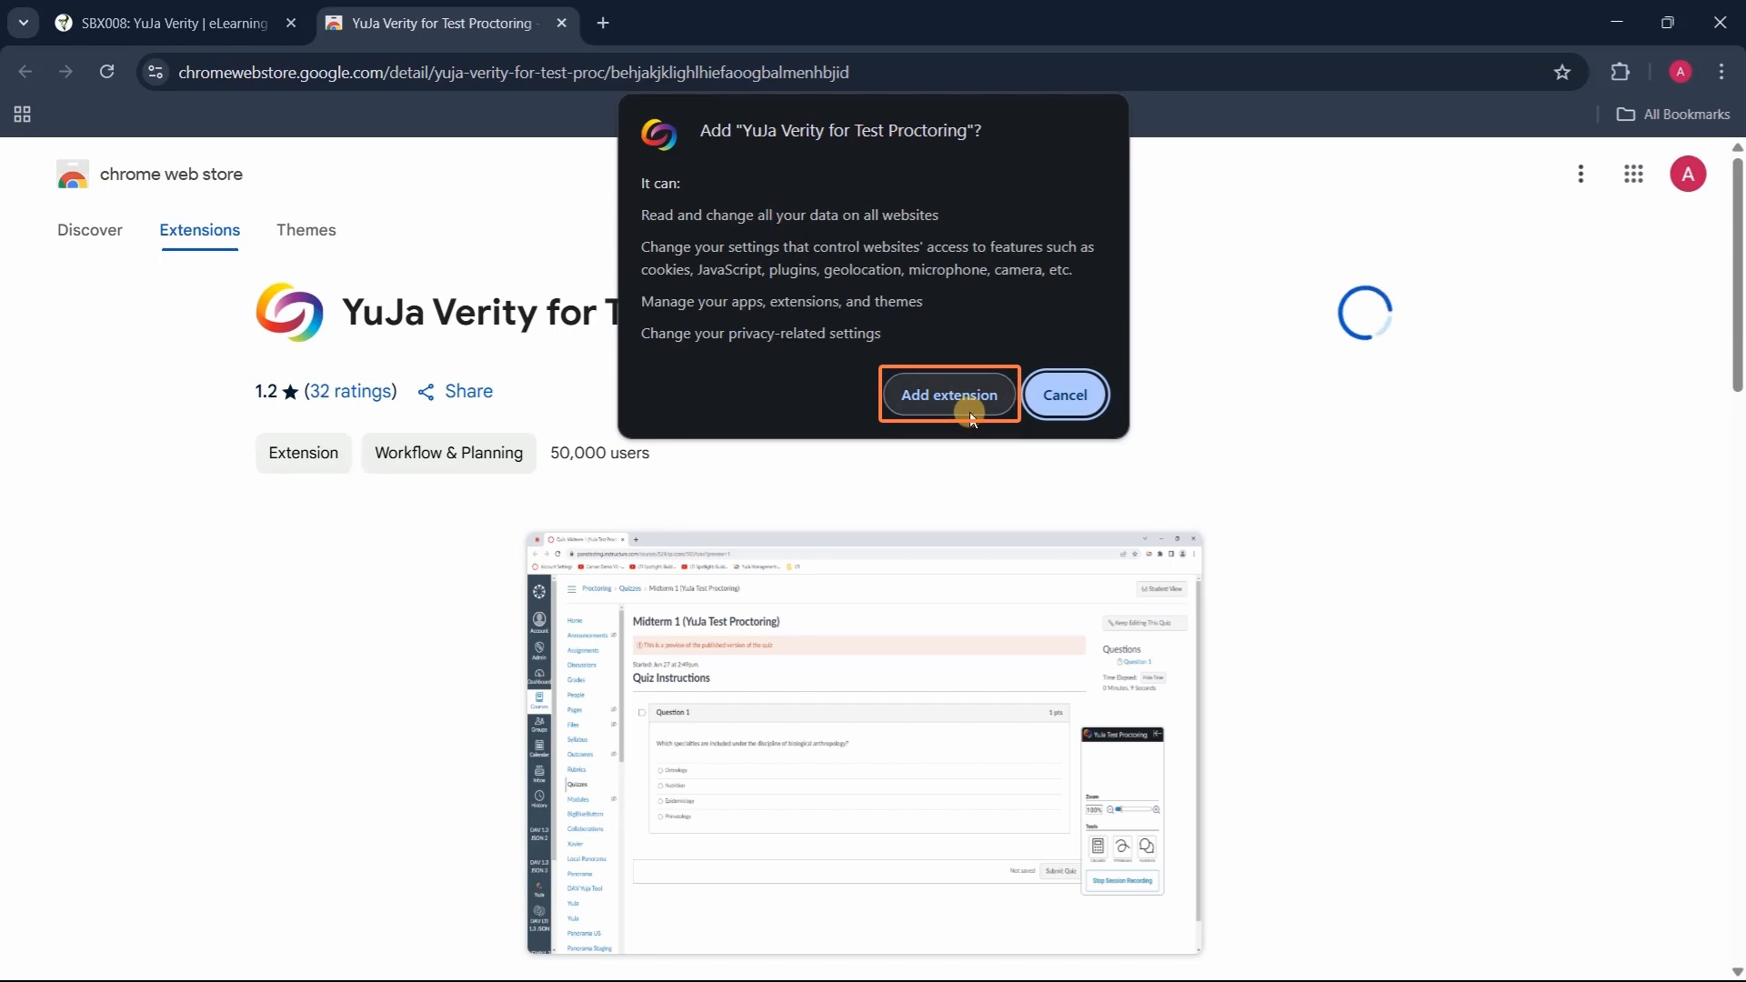
click(969, 414)
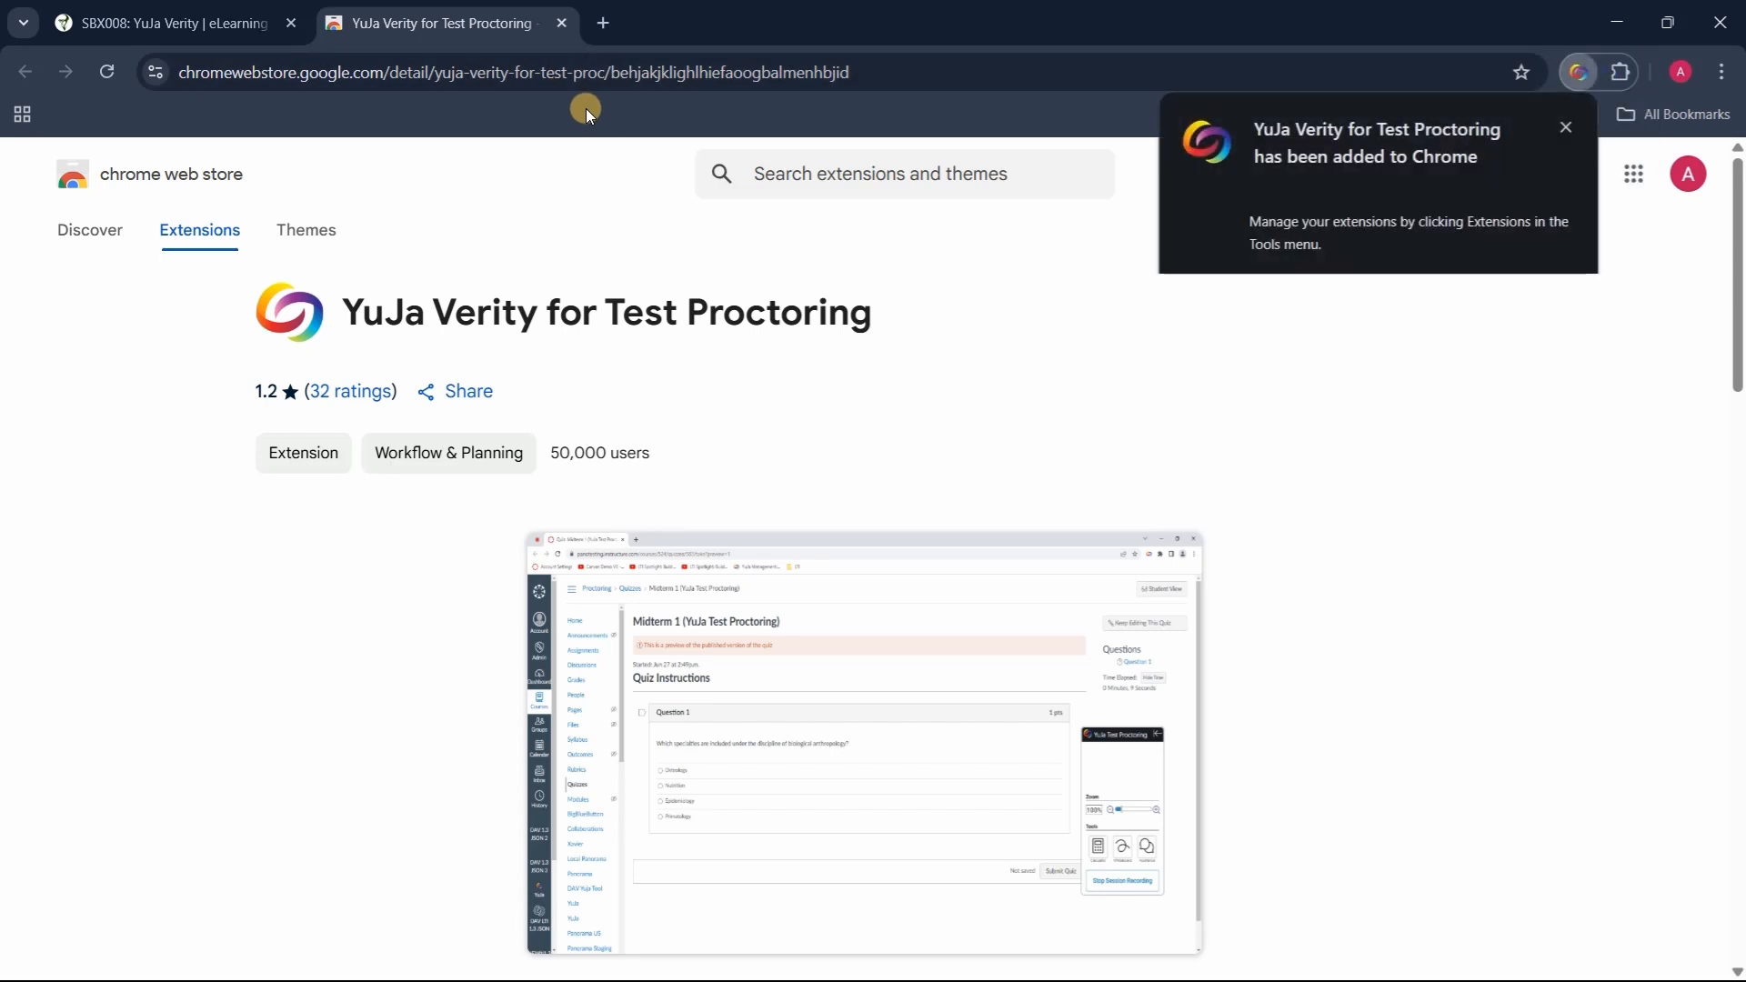
click(565, 24)
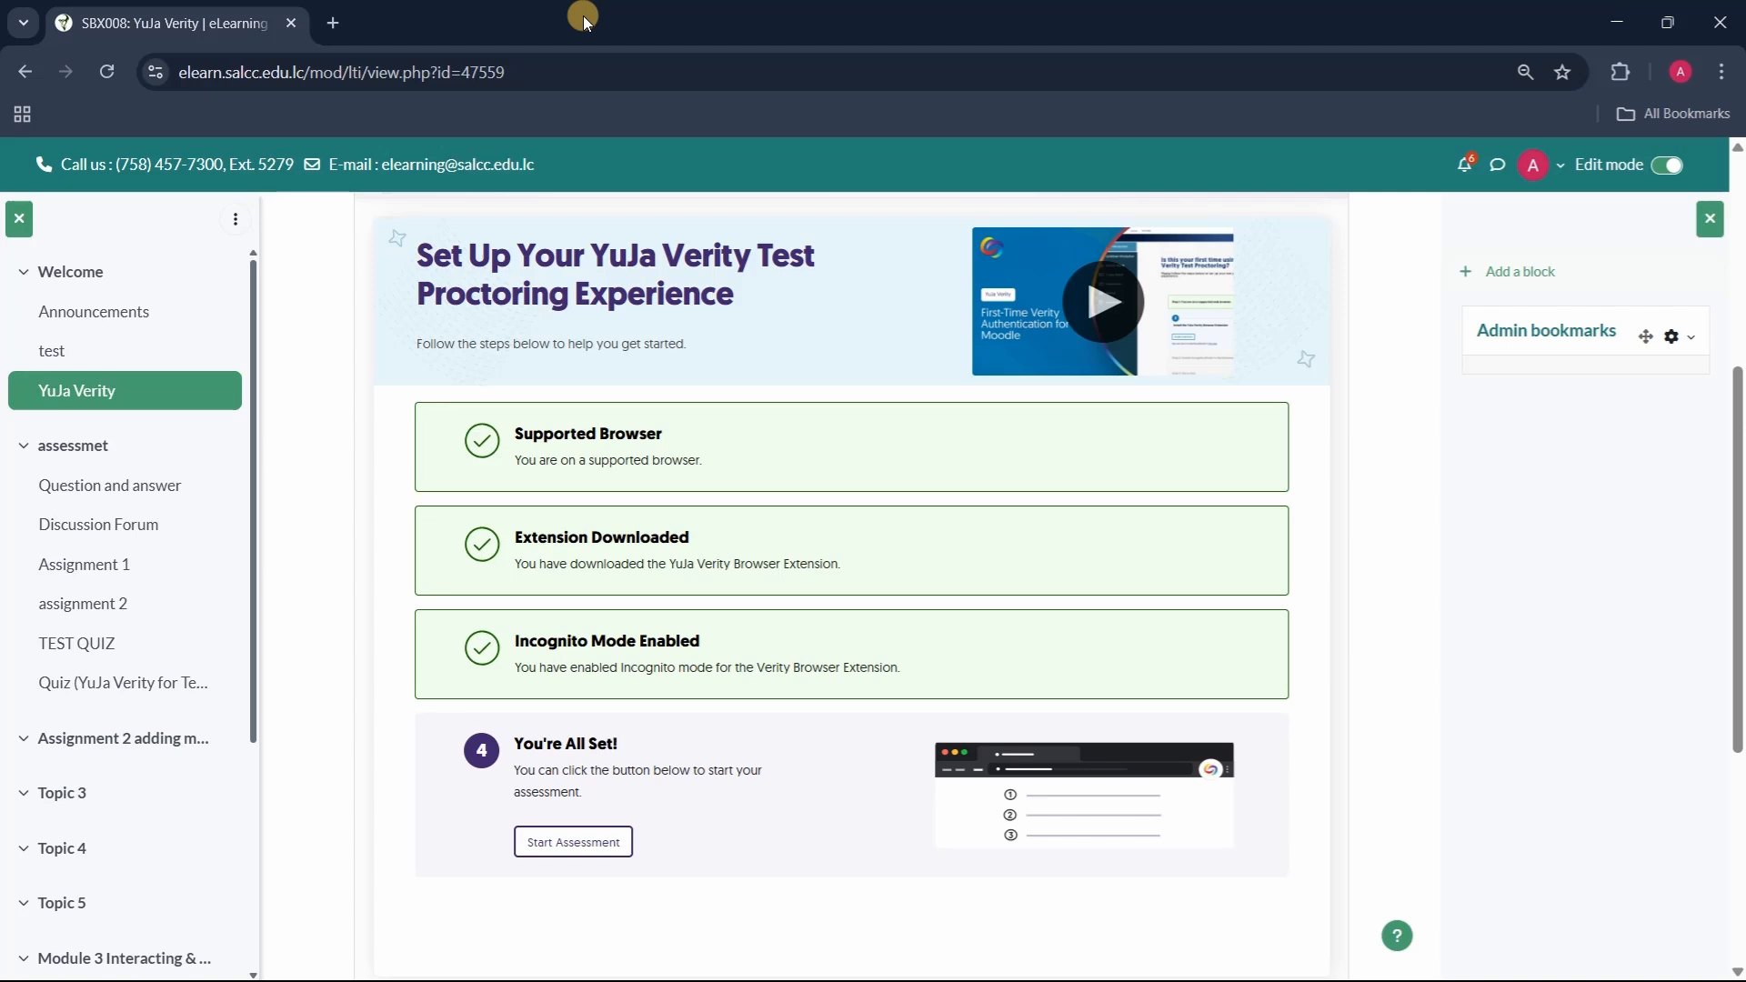
- Open the settings of the TEST QUIZ activity in the assessmet section
click(102, 651)
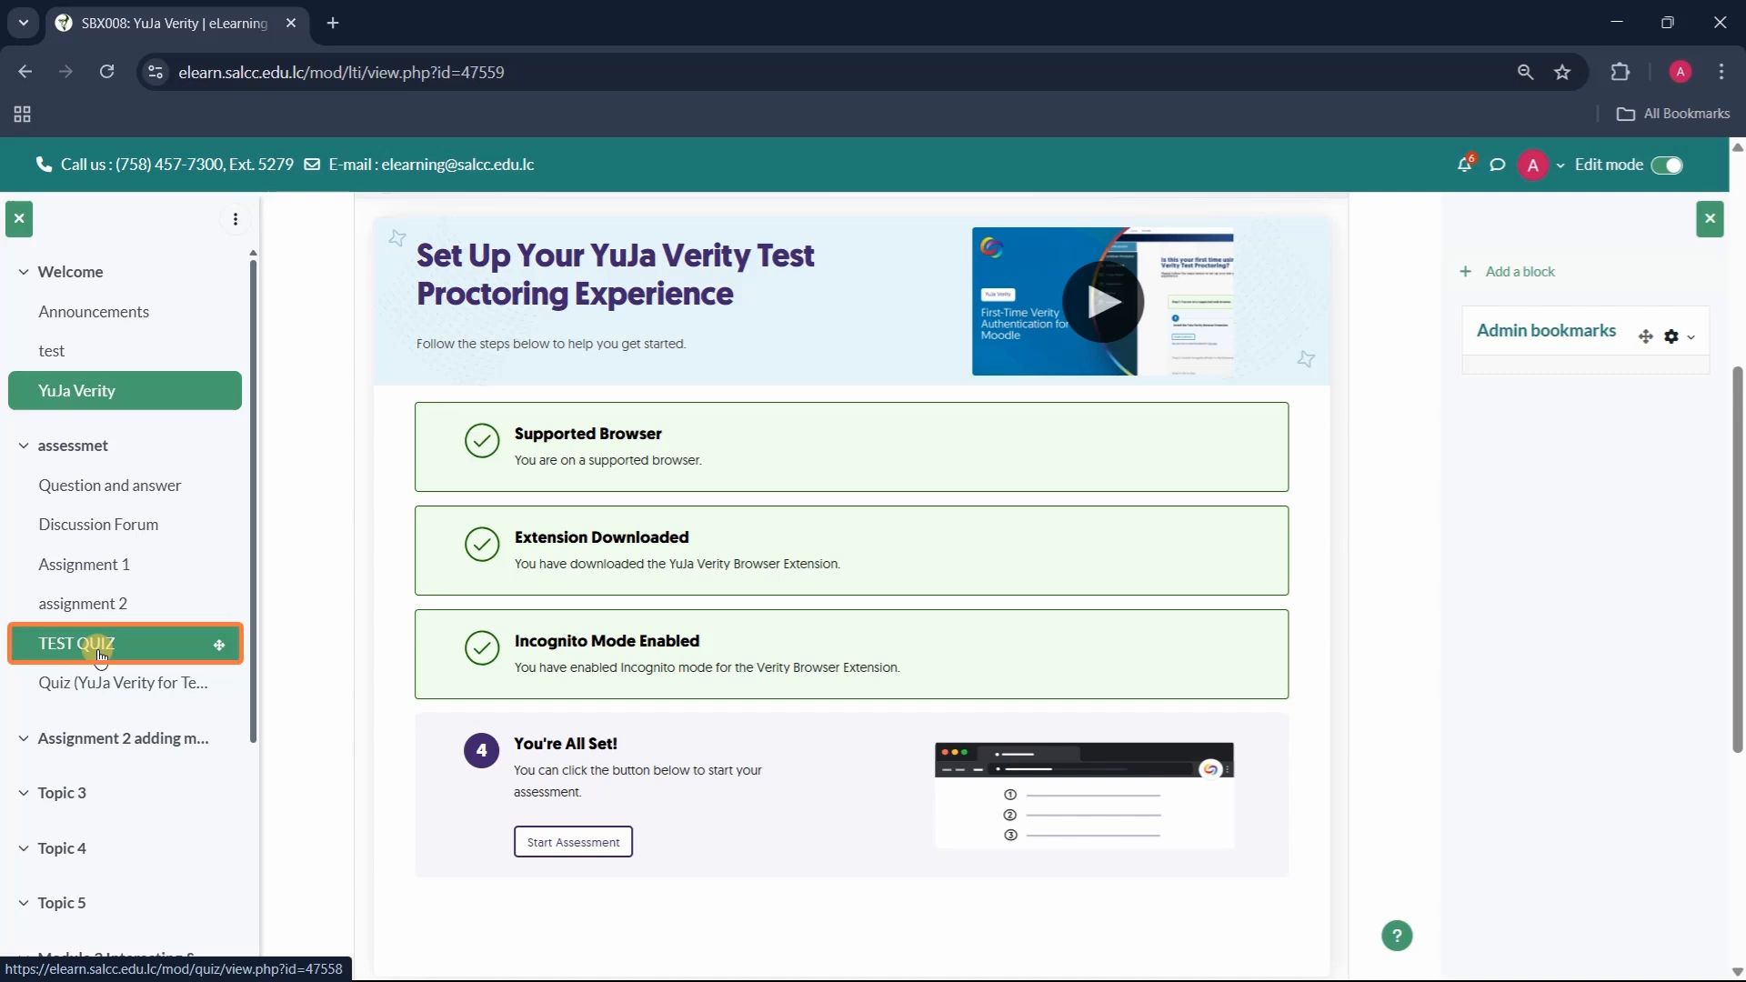
click(100, 653)
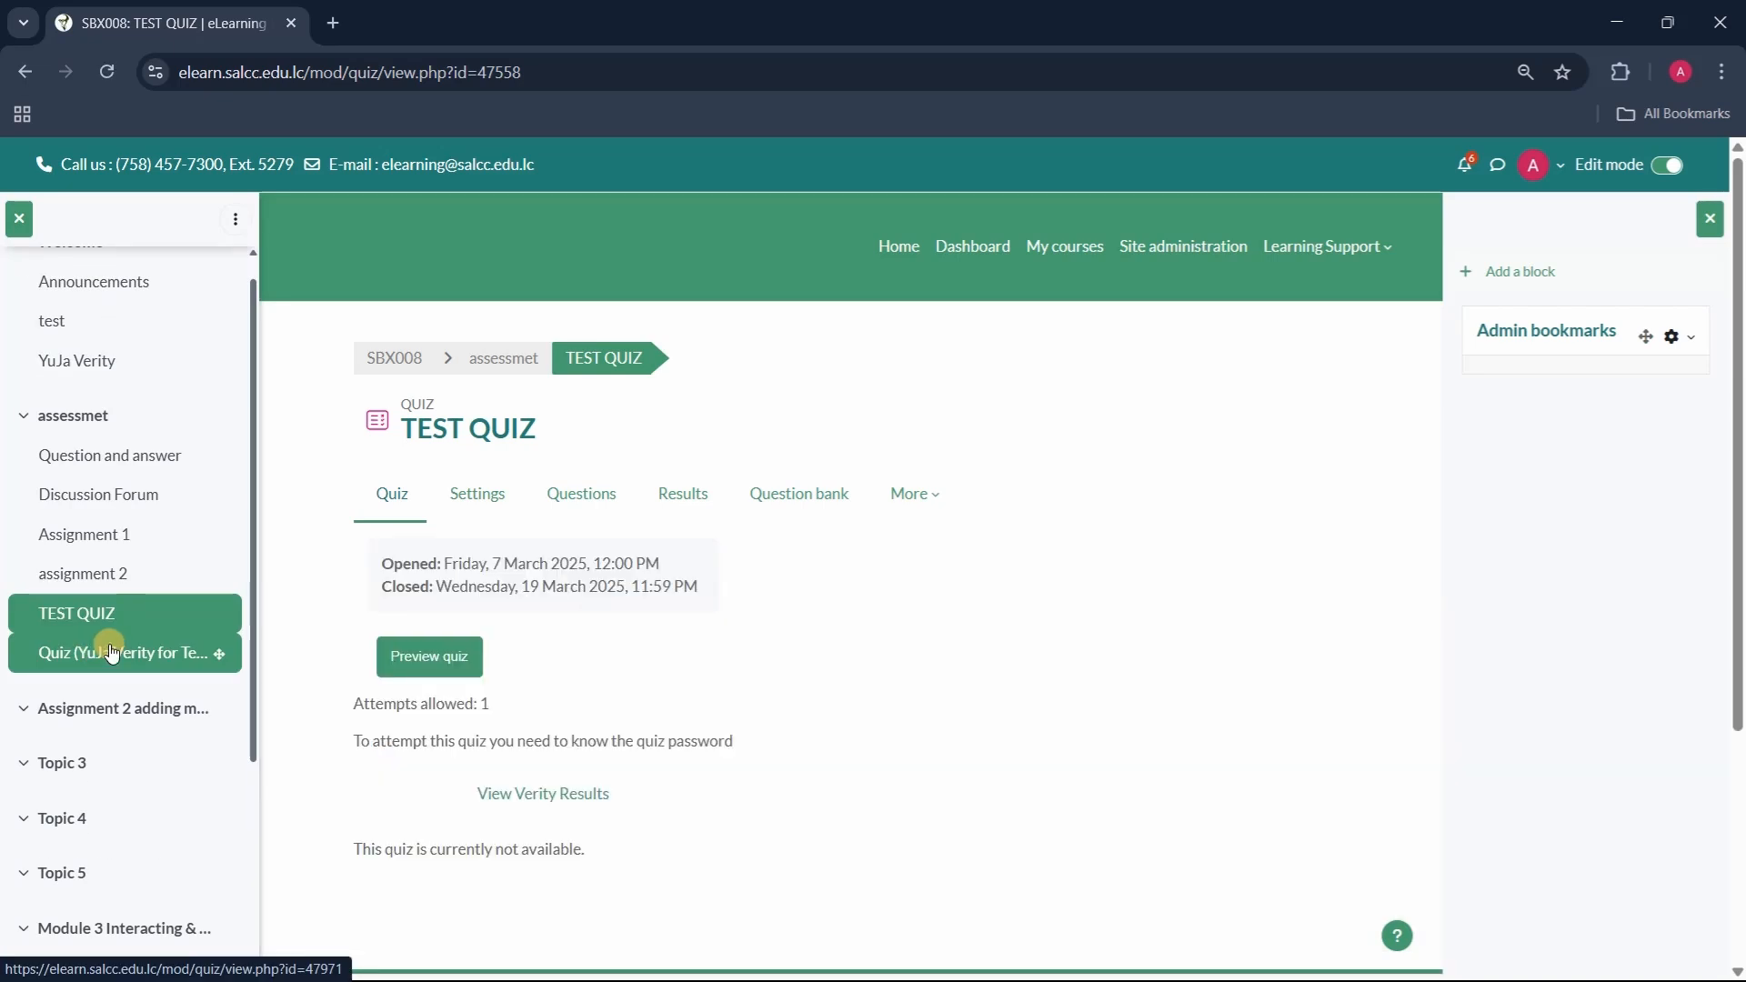
click(470, 501)
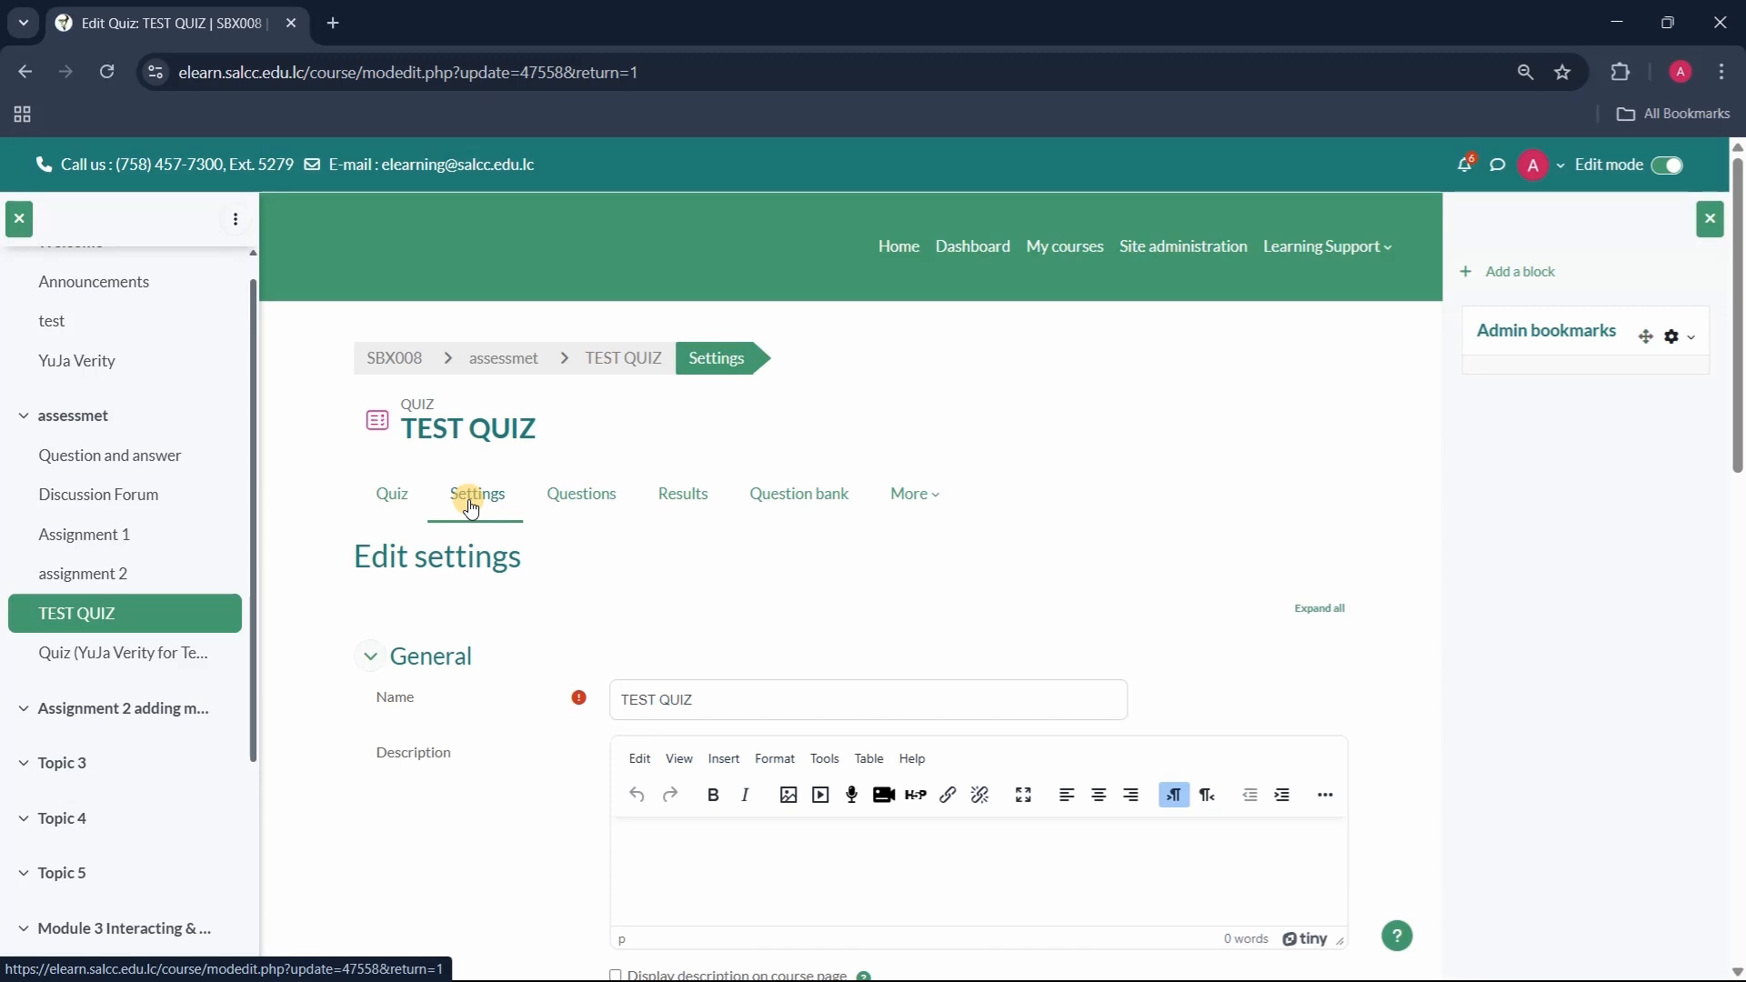
- Enable the proctored environment under YuJa Verity Test Proctoring Platform and open its configuration
scroll(470, 506, down, 5)
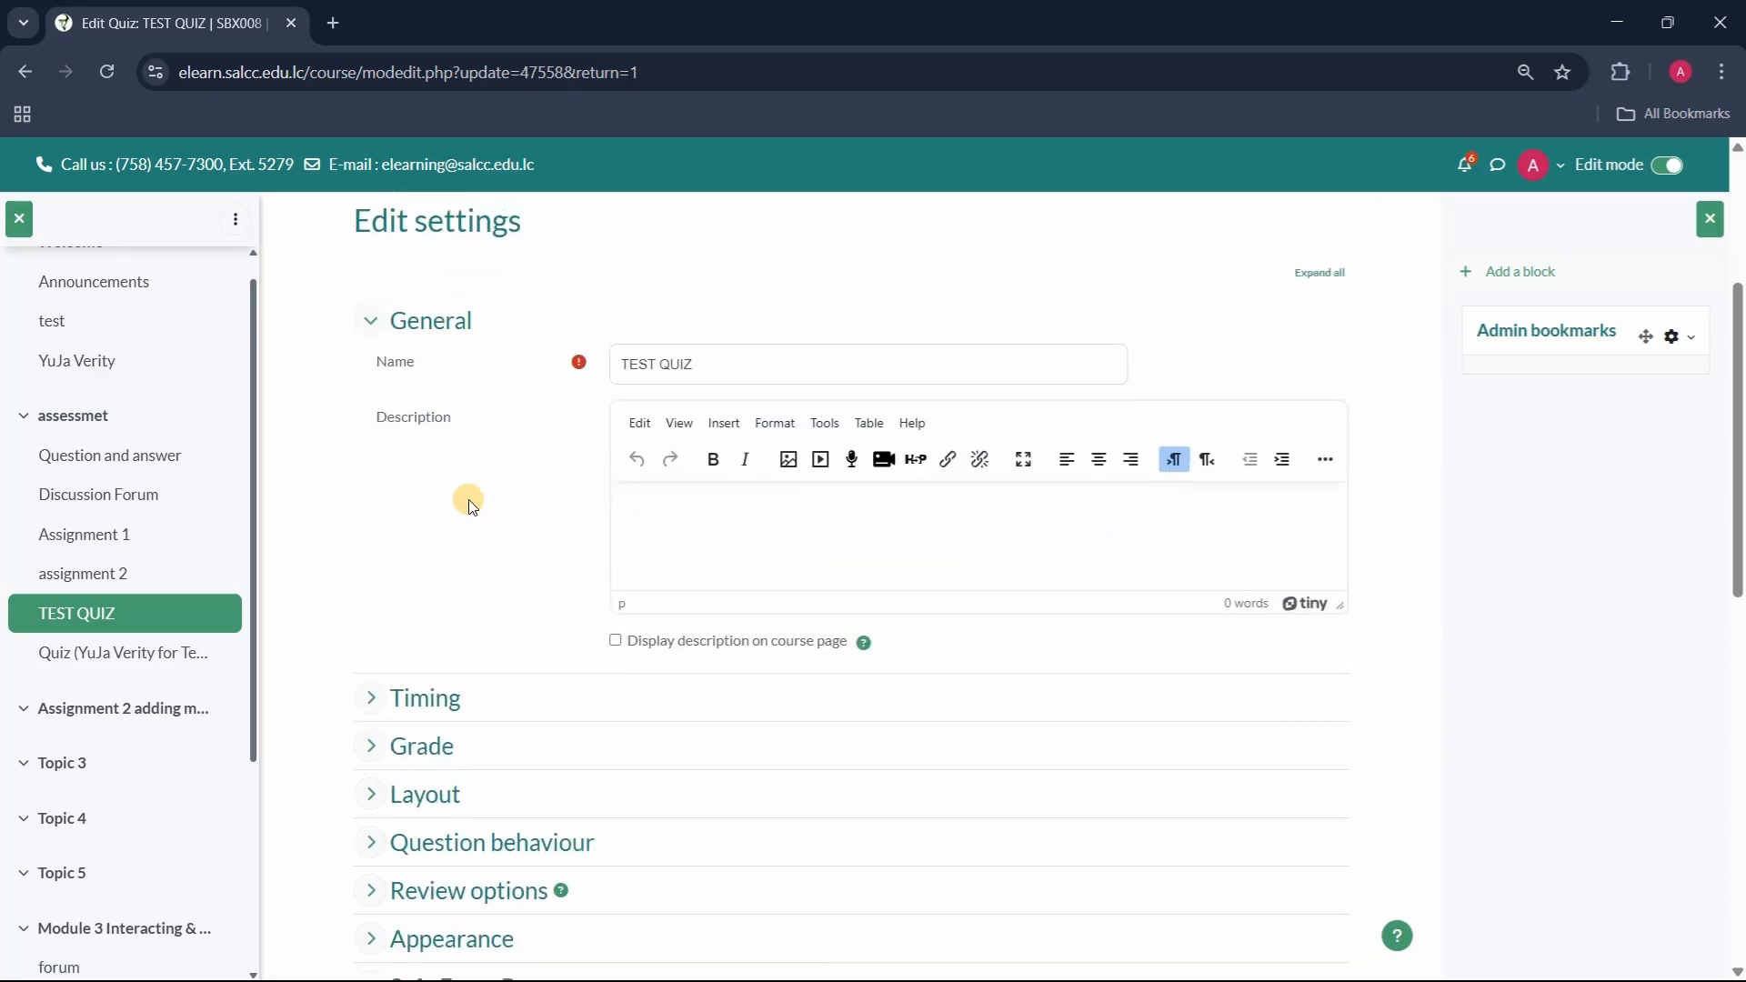
scroll(471, 507, down, 4)
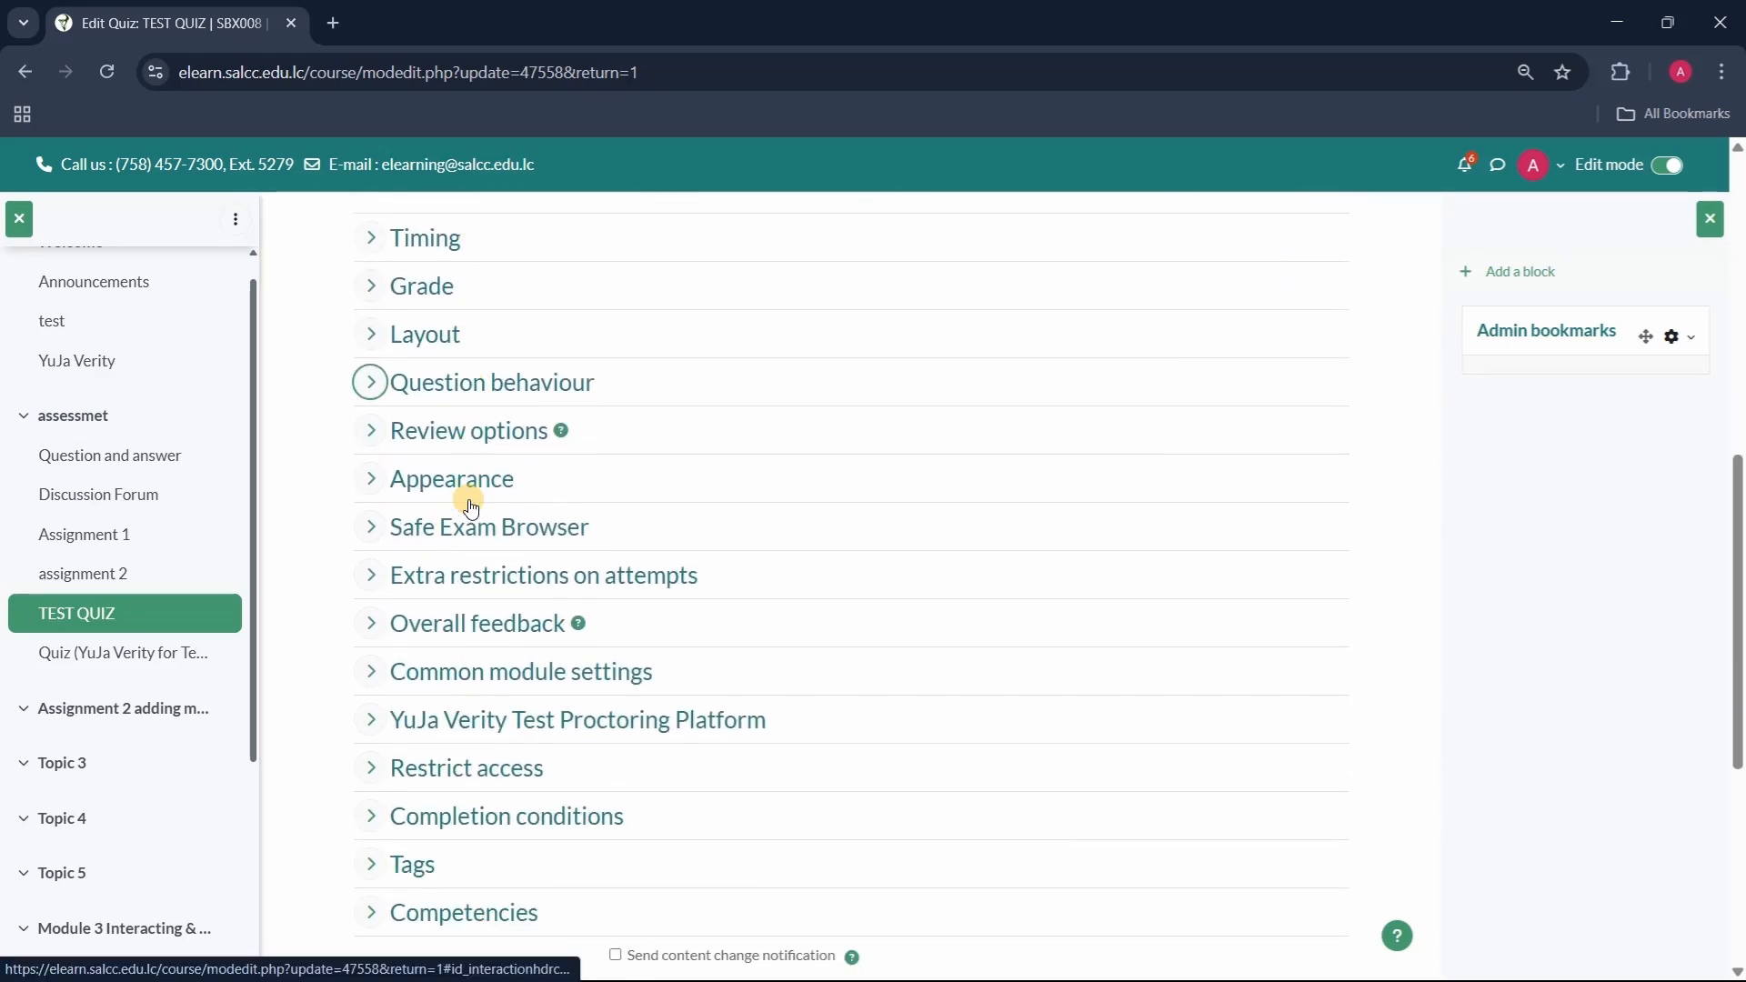
scroll(470, 507, down, 3)
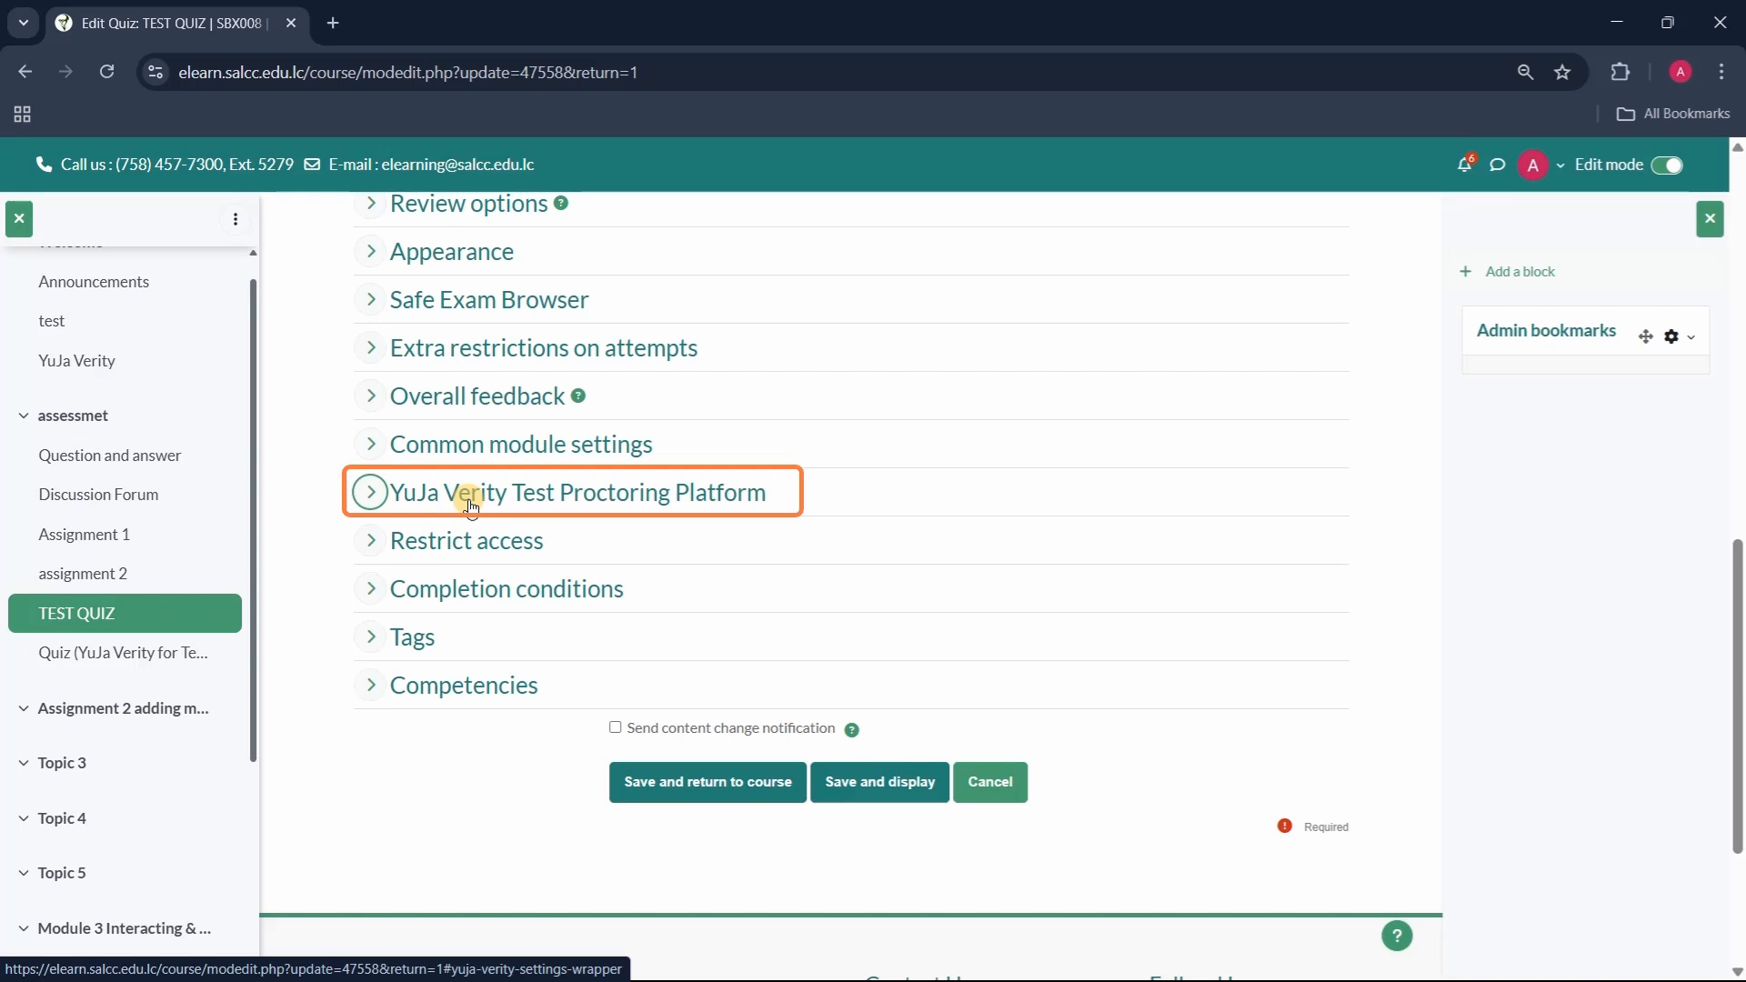
click(470, 506)
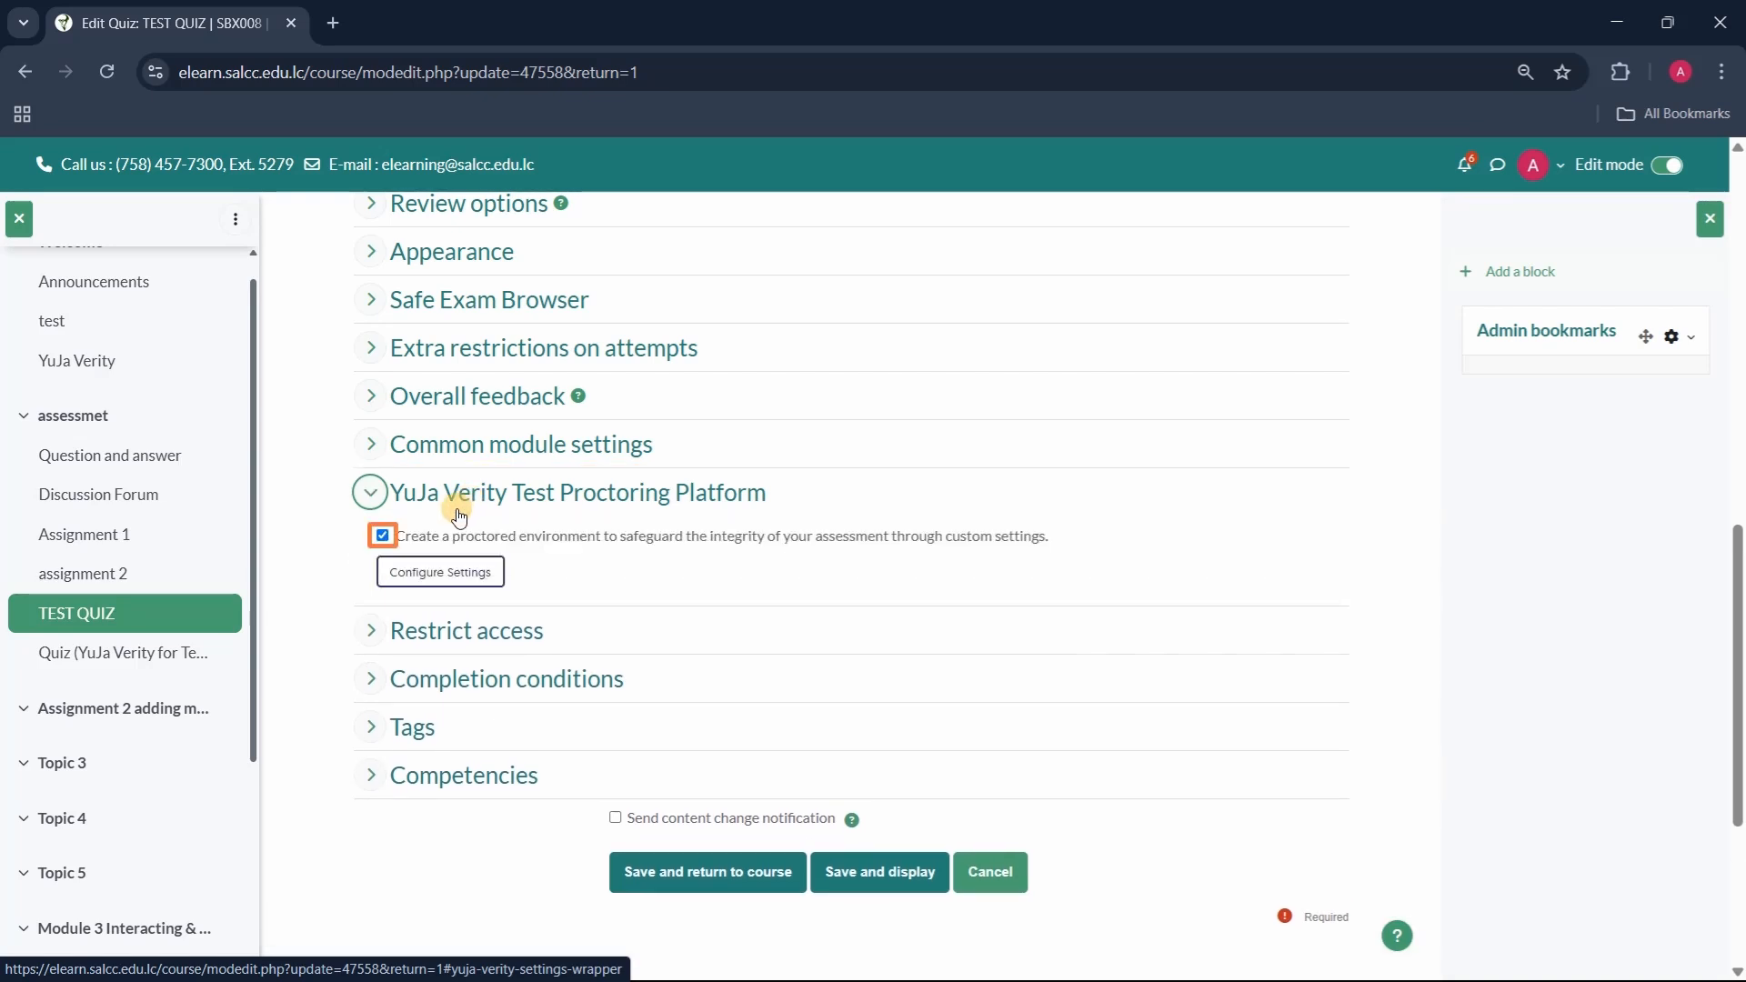
click(389, 541)
click(385, 544)
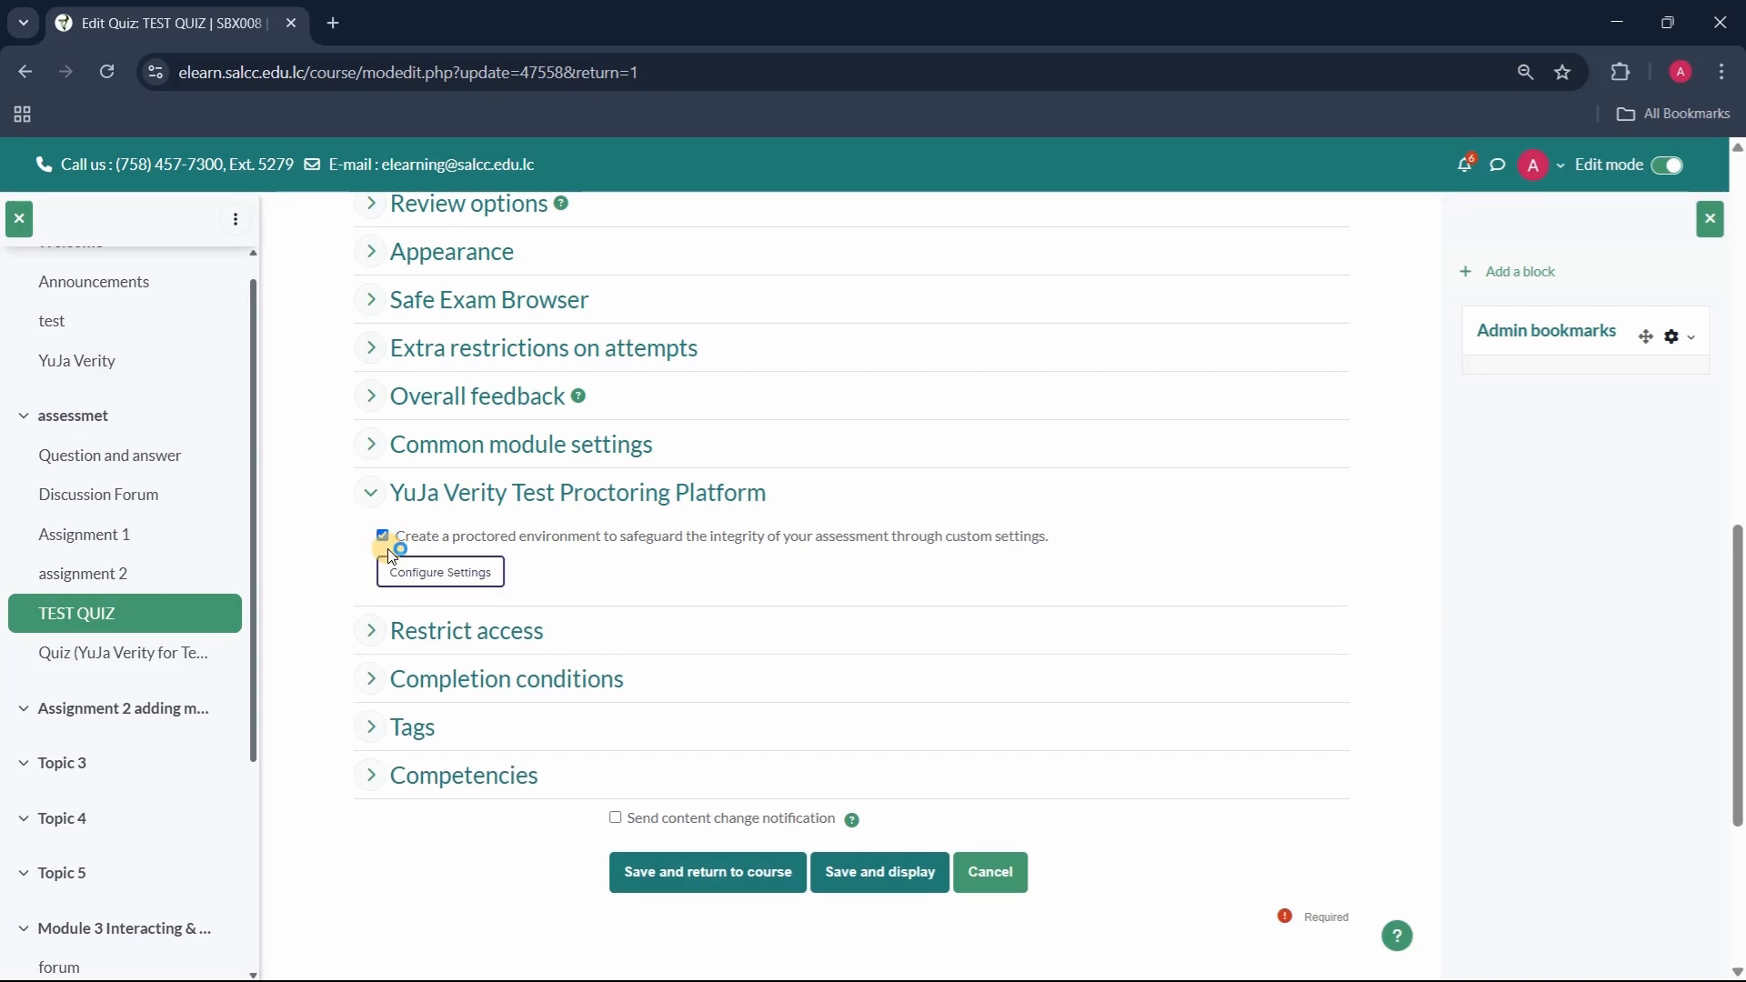
click(401, 573)
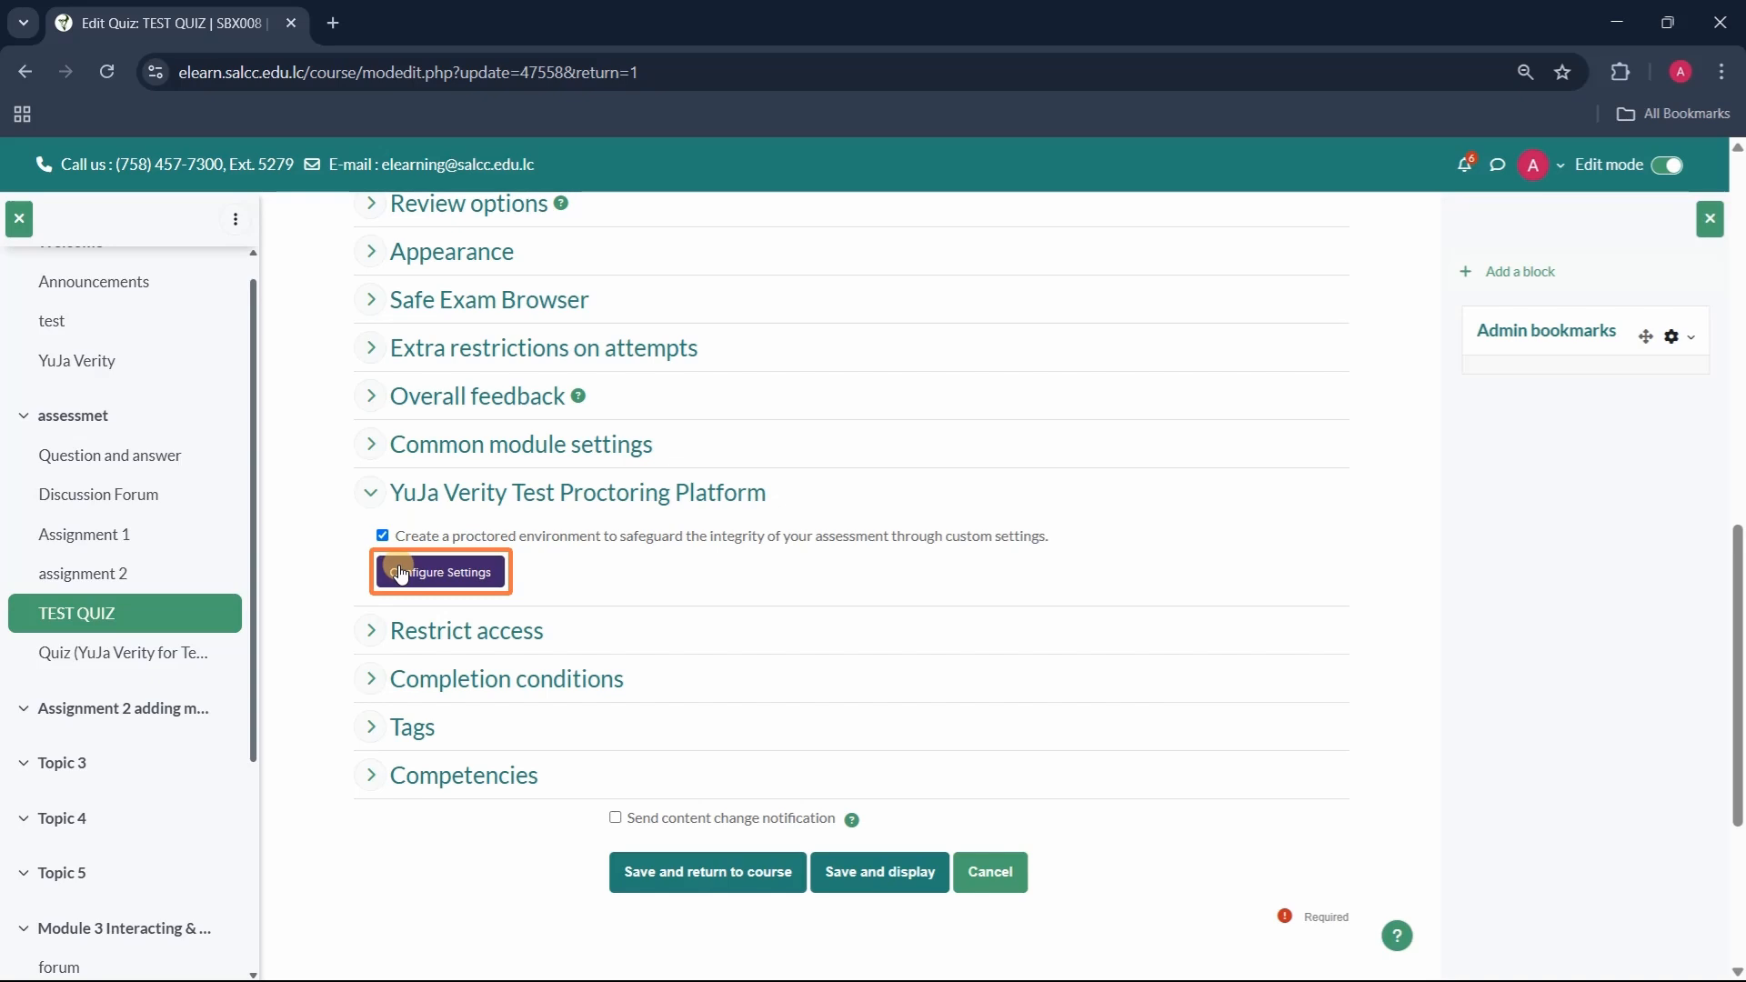
click(406, 800)
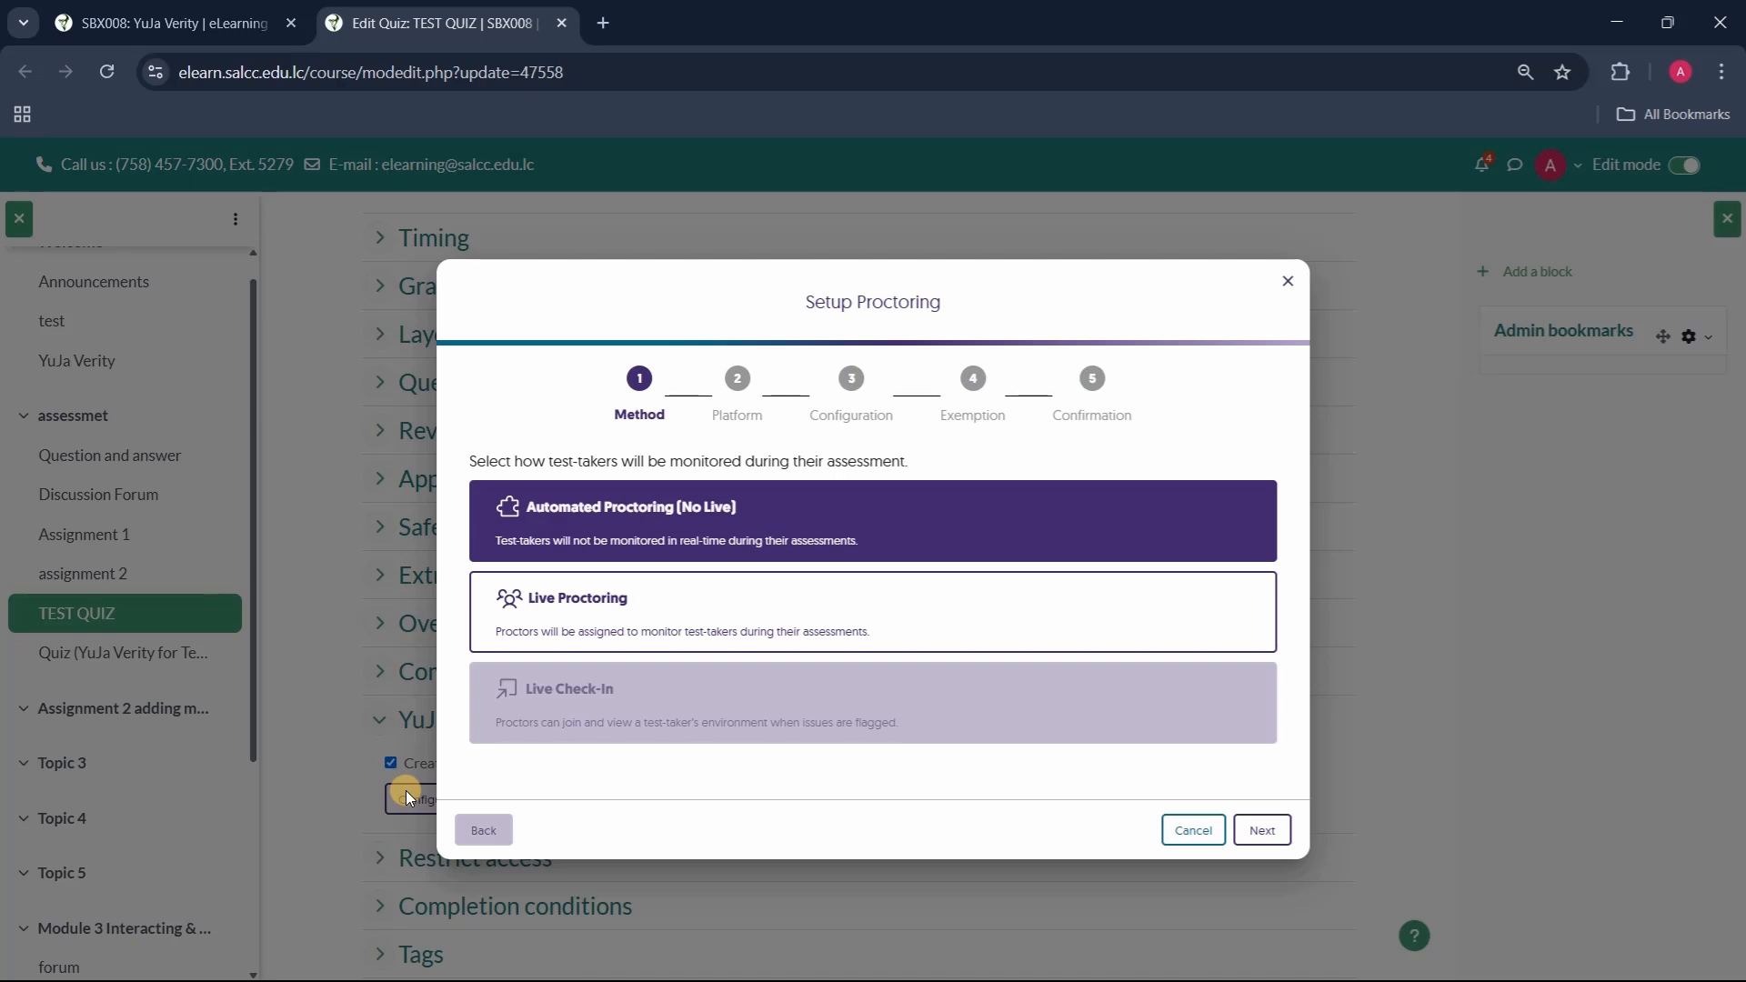
- Choose Automated Proctoring (No Live) as the monitoring method and Browser Extension as the platform
click(627, 520)
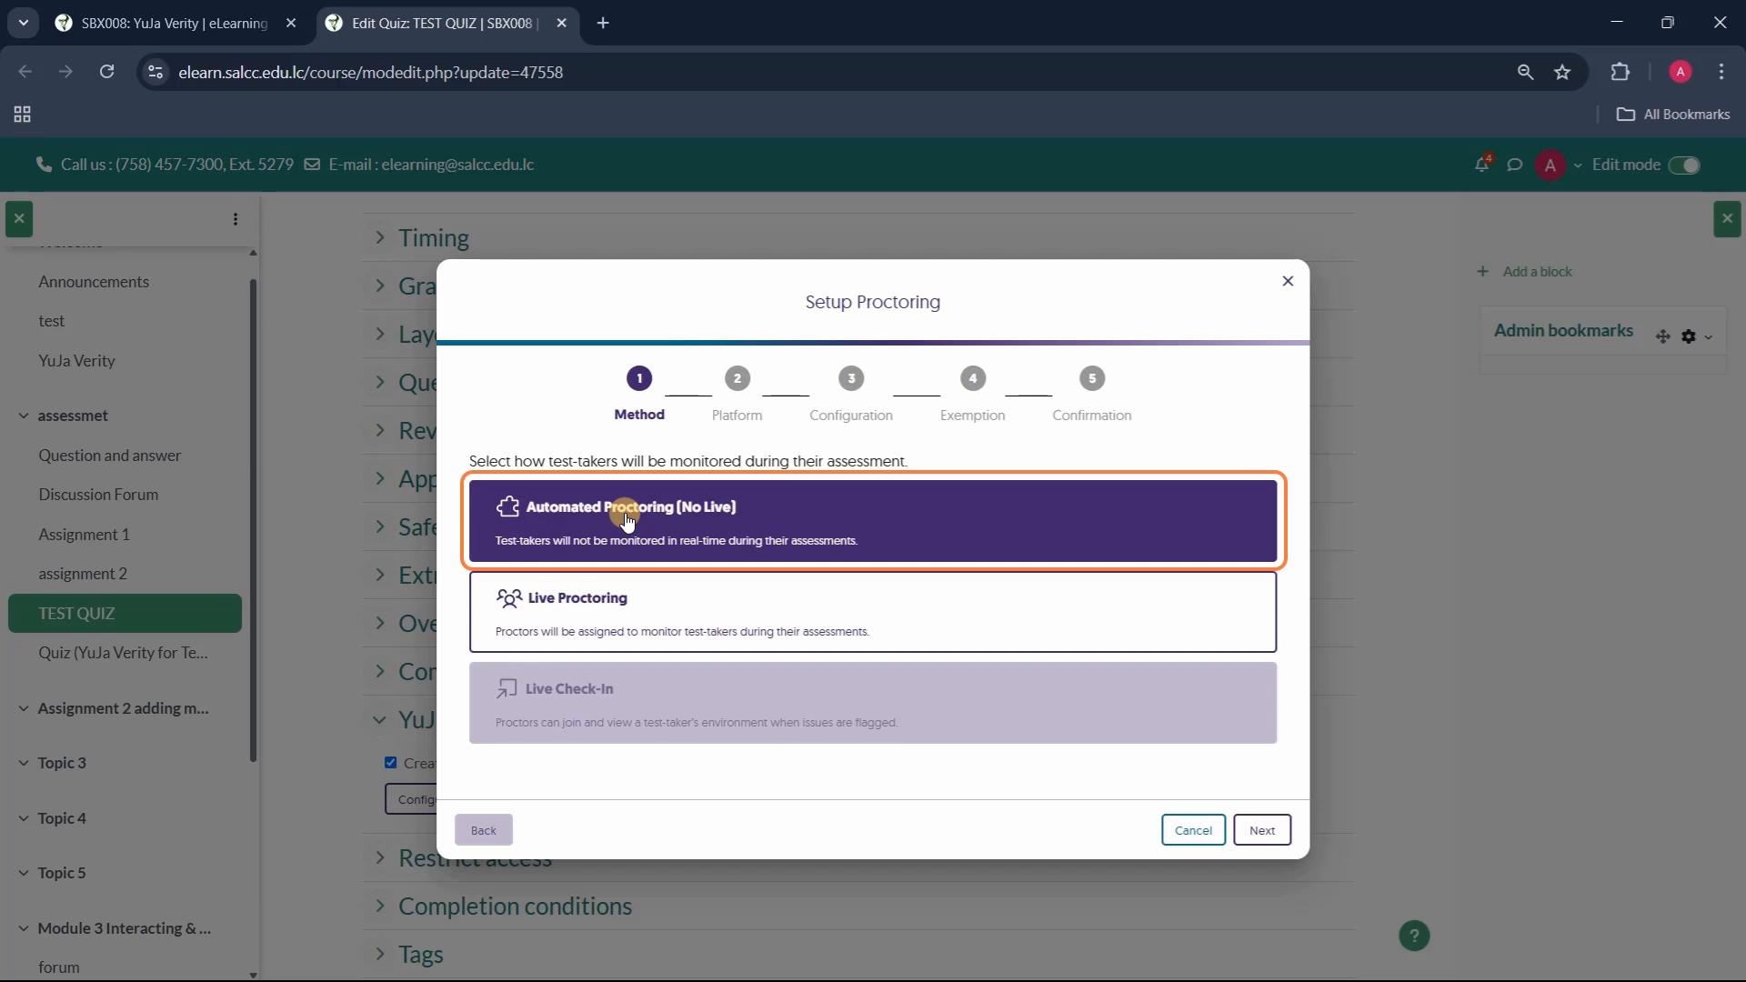
click(1261, 829)
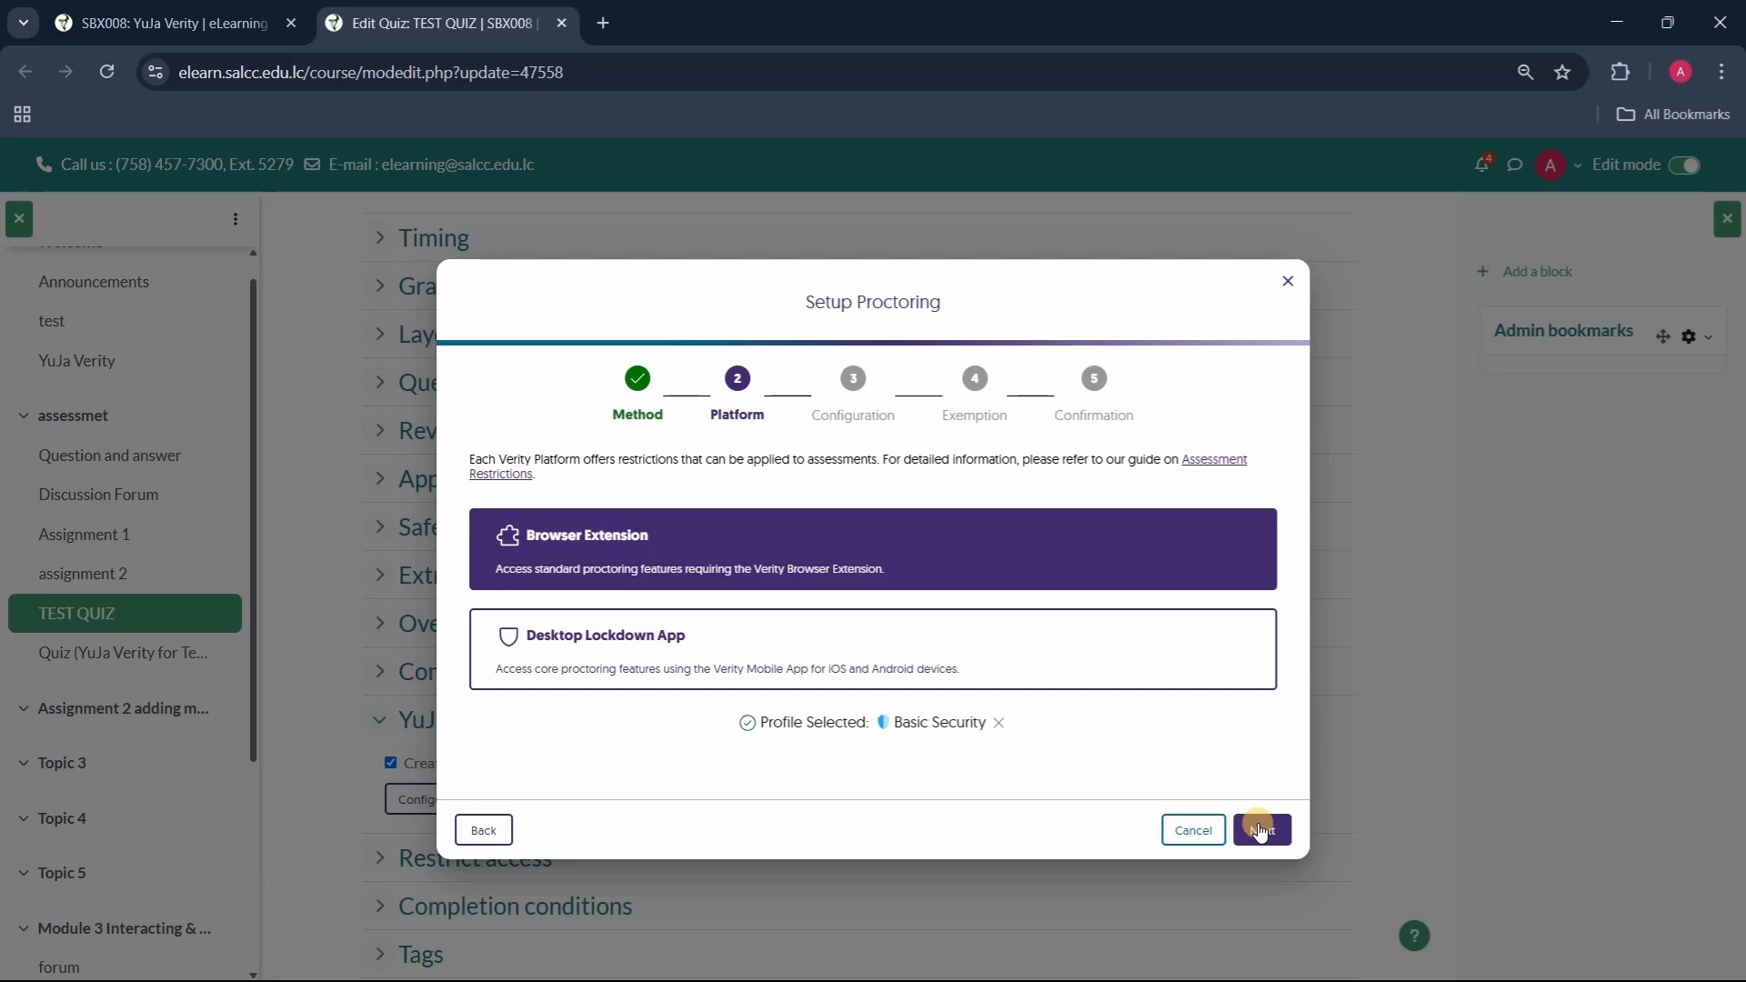
click(1216, 559)
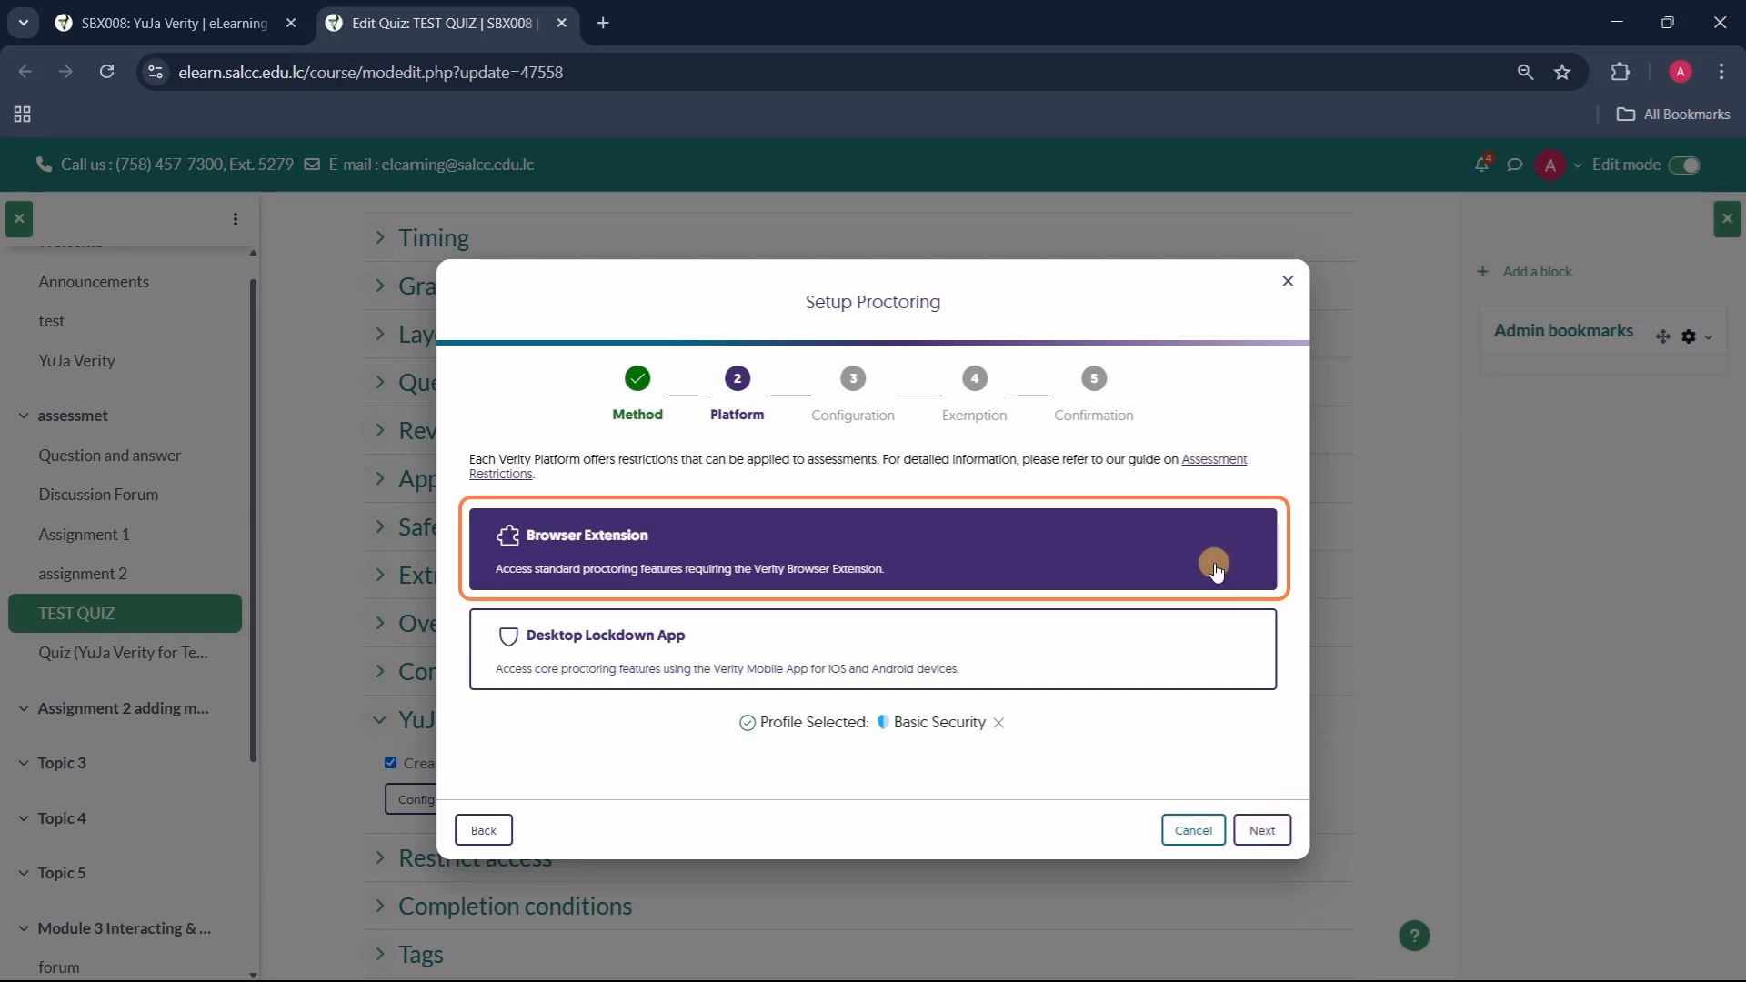
click(1217, 571)
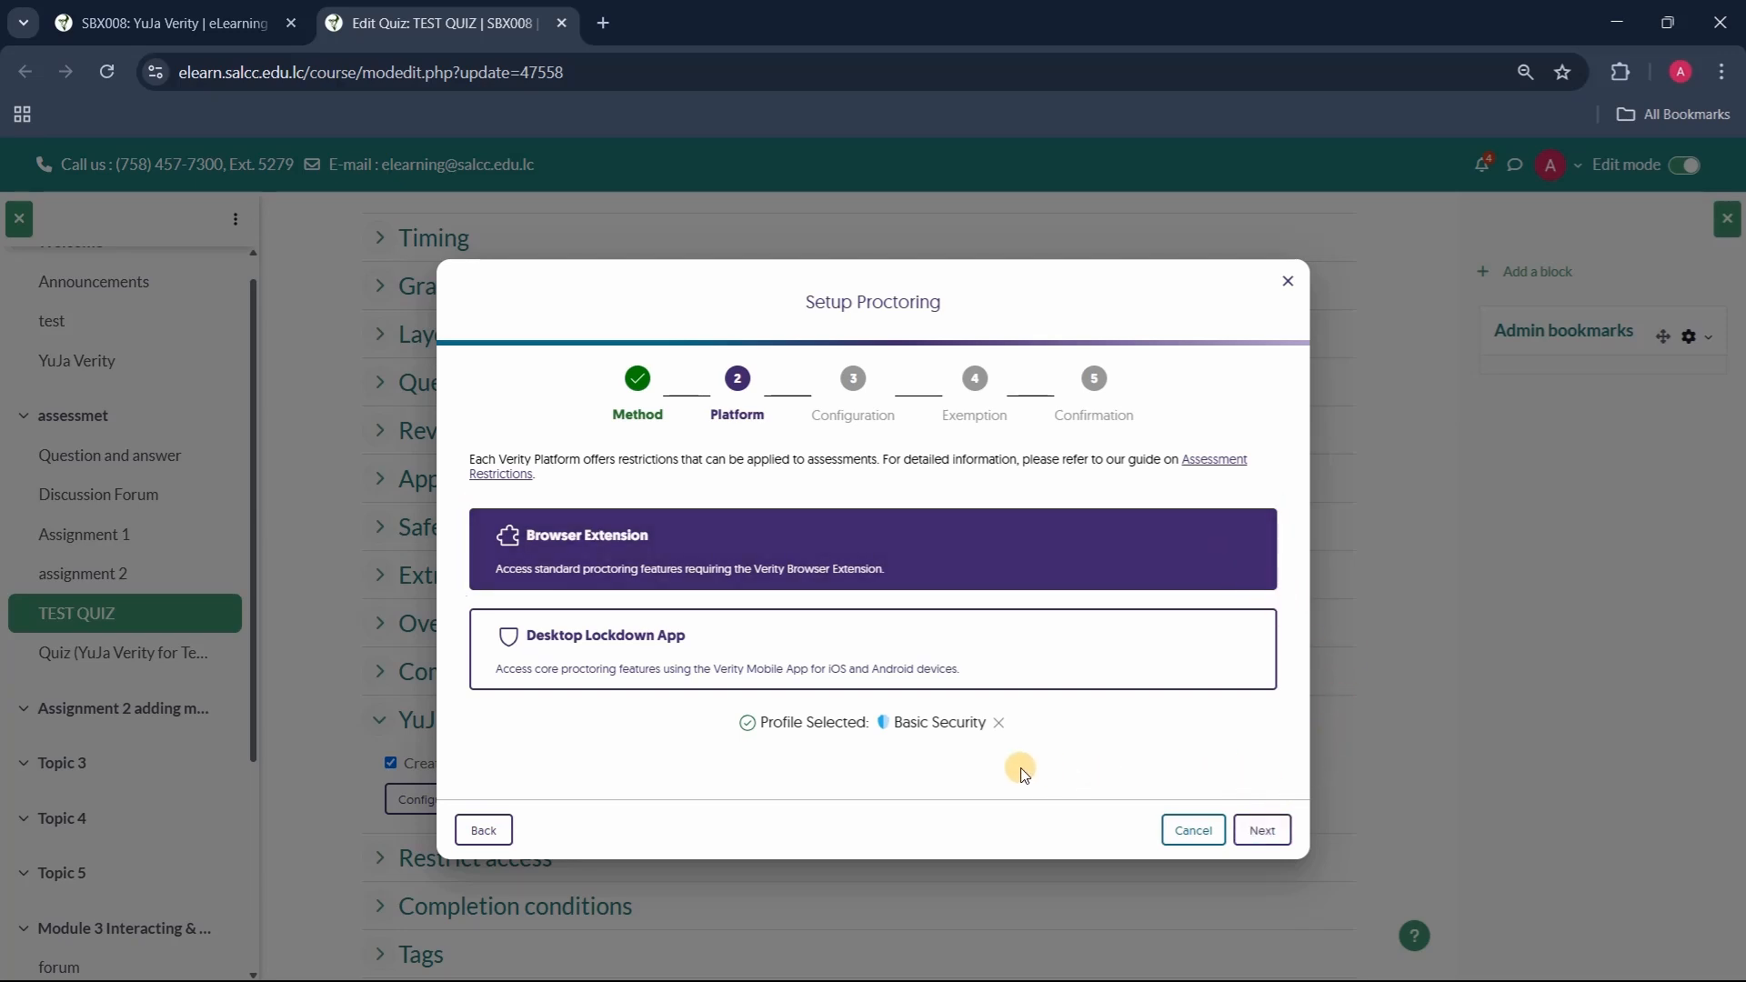
- Replace the Basic Security profile with the Maximum Security institution profile and continue to the Configuration stage
click(996, 725)
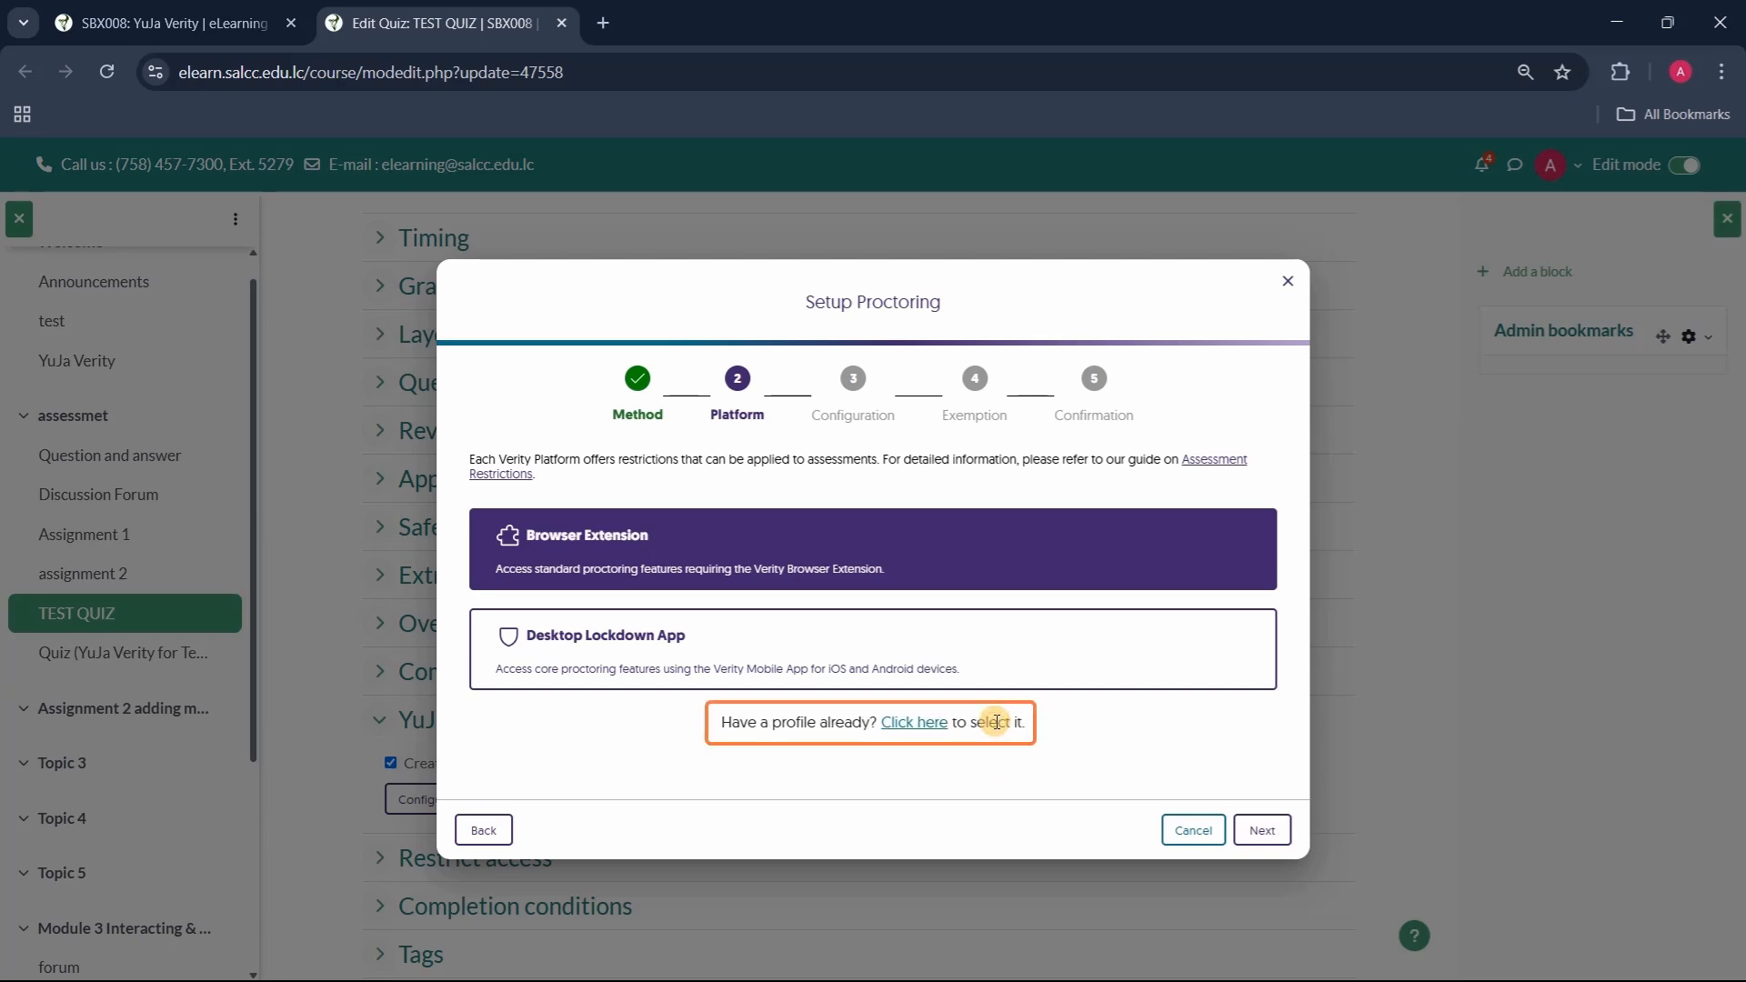
click(928, 727)
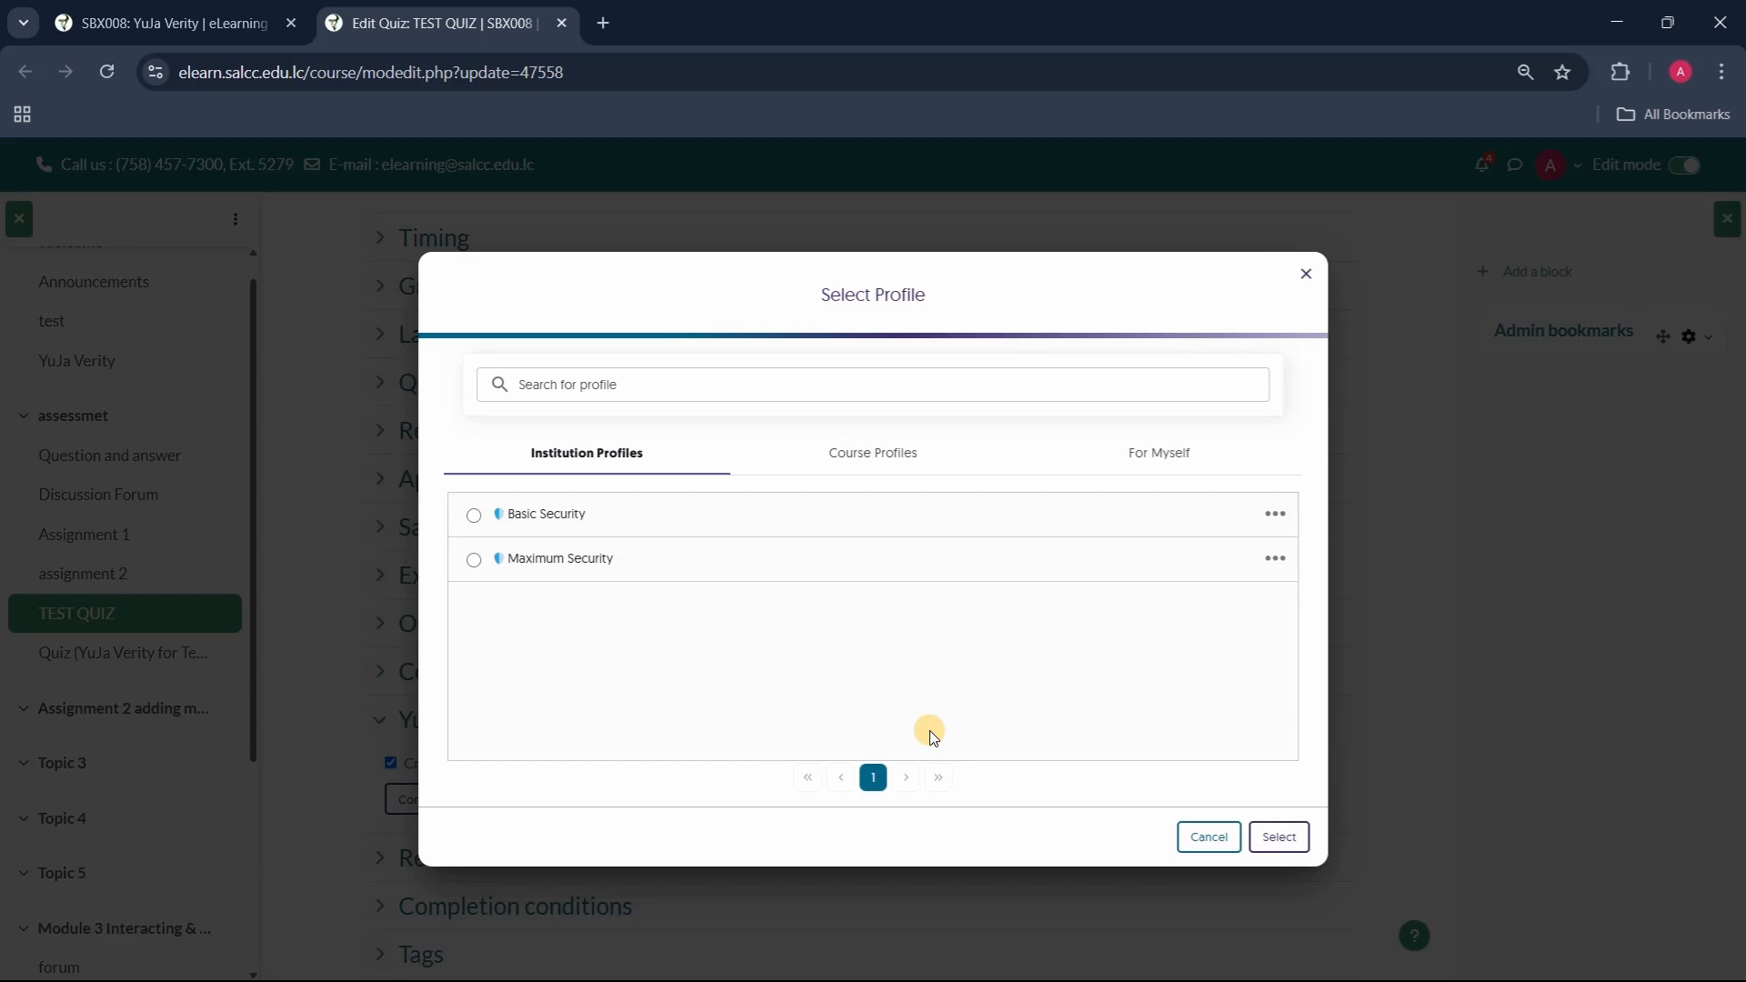
click(644, 564)
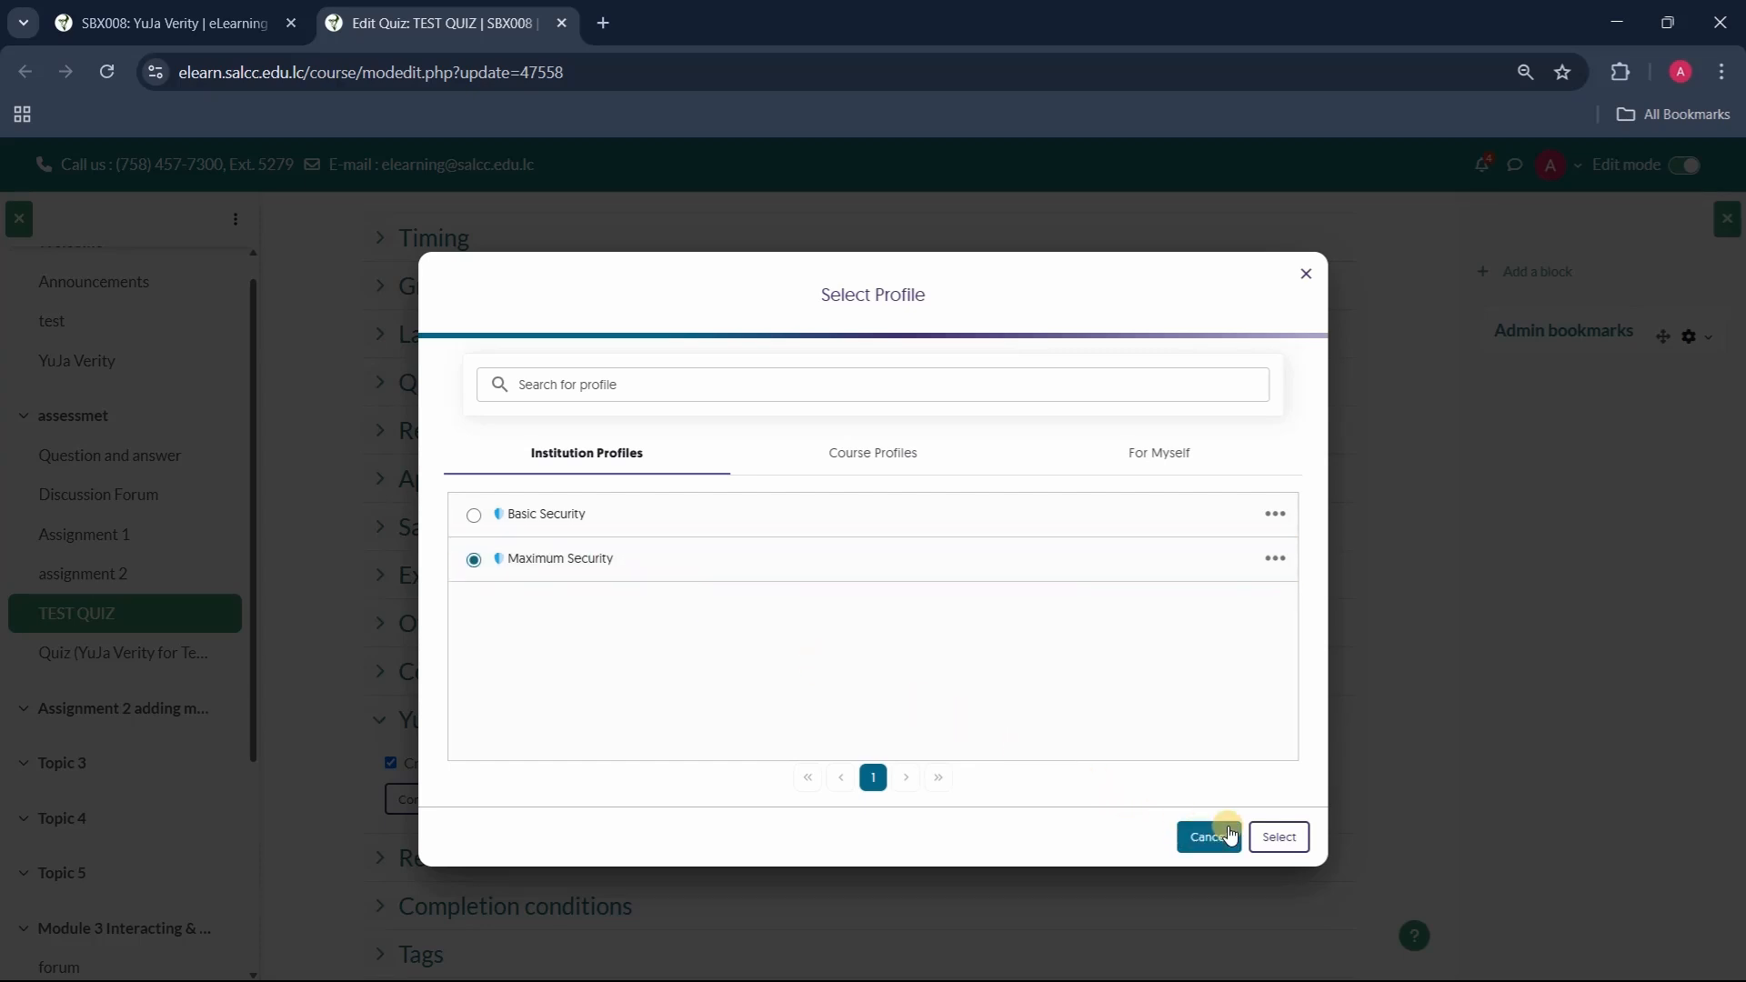
click(1264, 833)
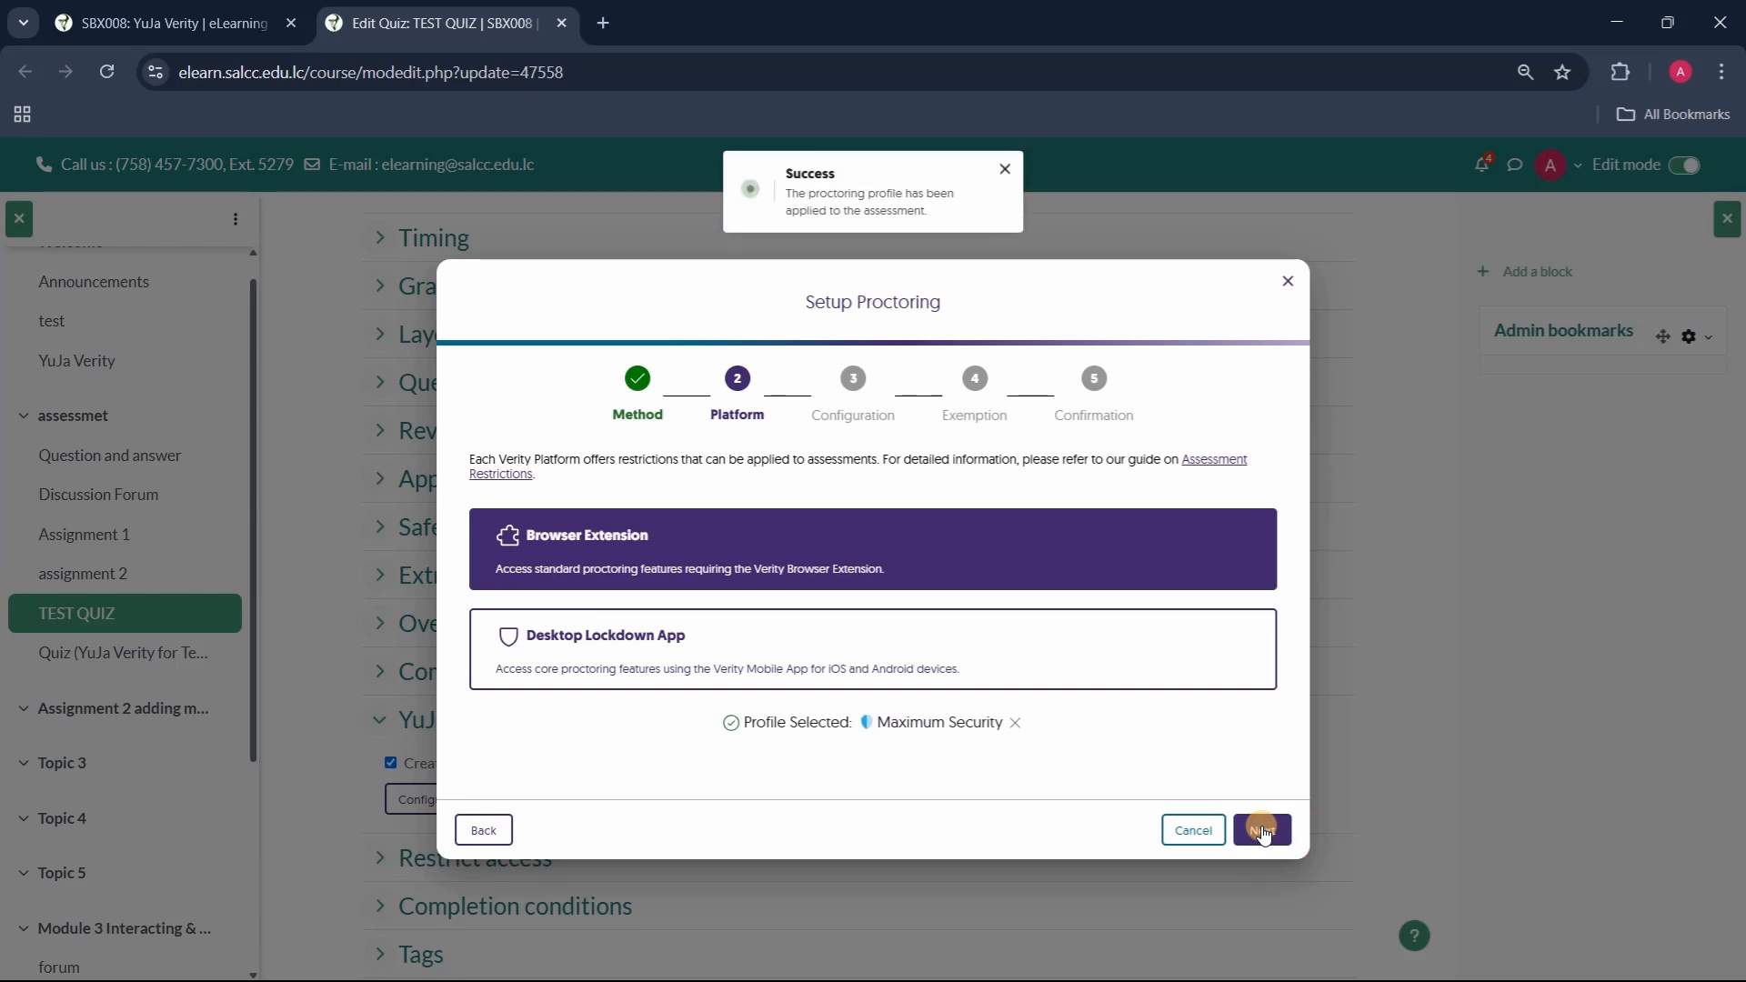
click(1263, 831)
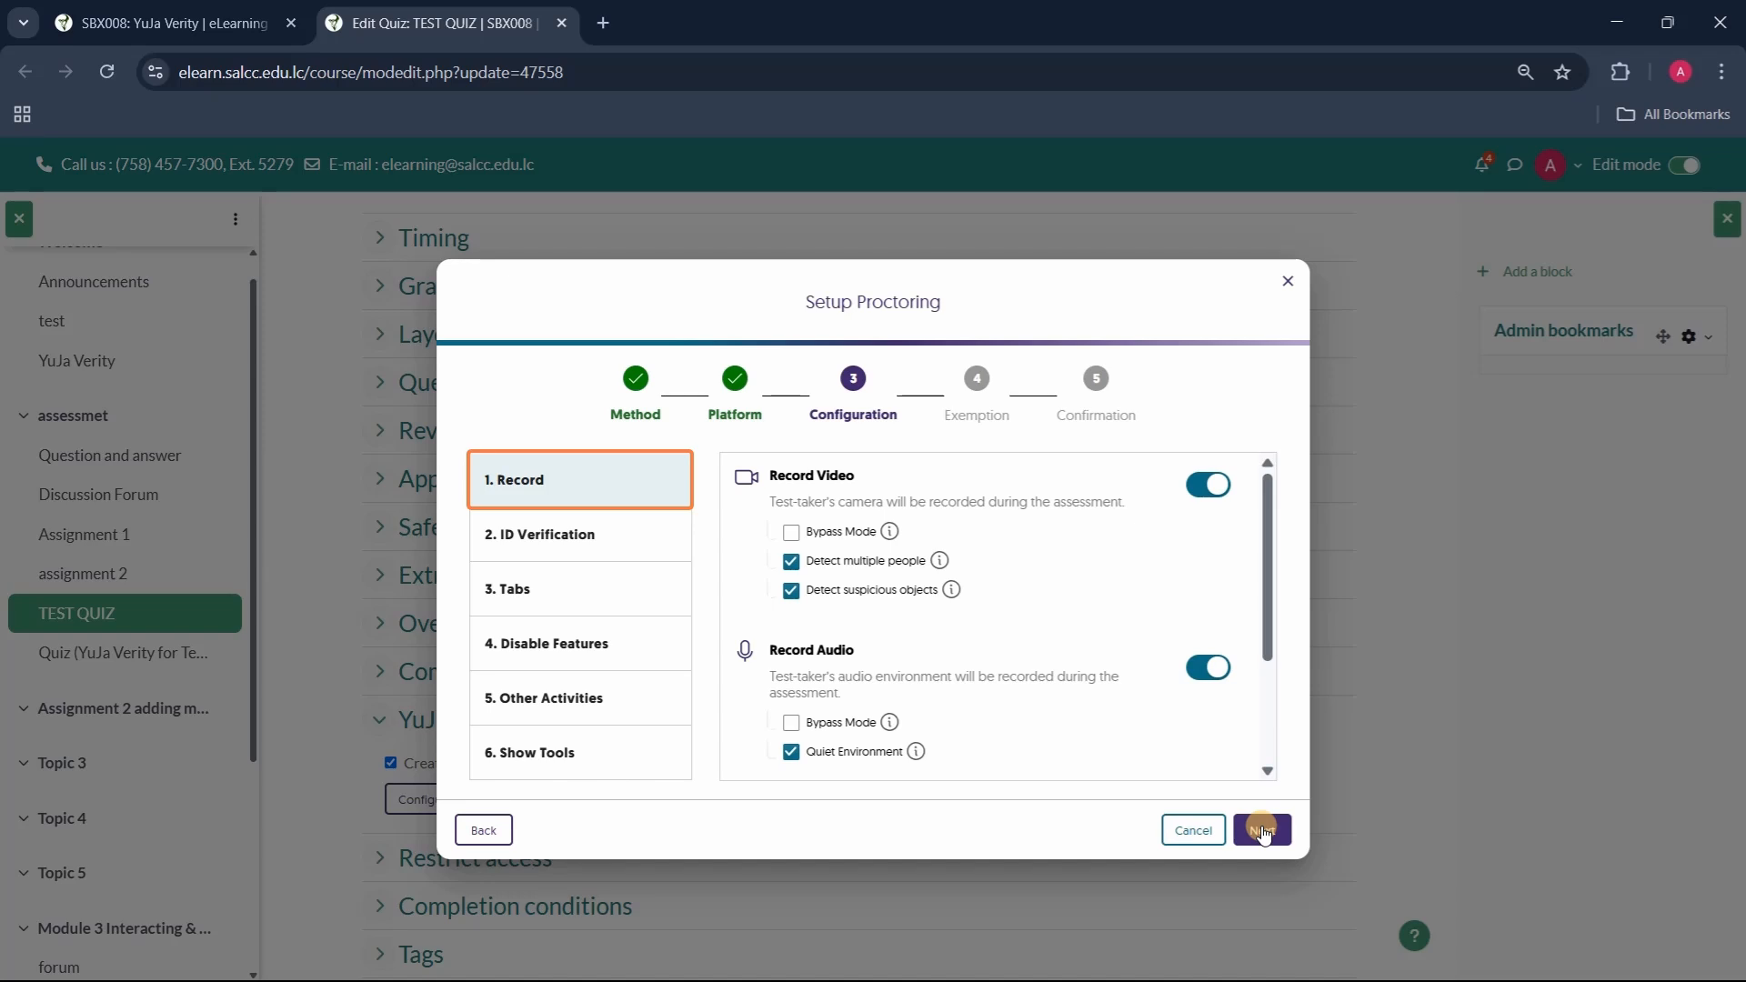
- Review the Record, ID Verification, Tabs, Disable Features, Other Activities and Show Tools proctoring options
scroll(1251, 769, down, 2)
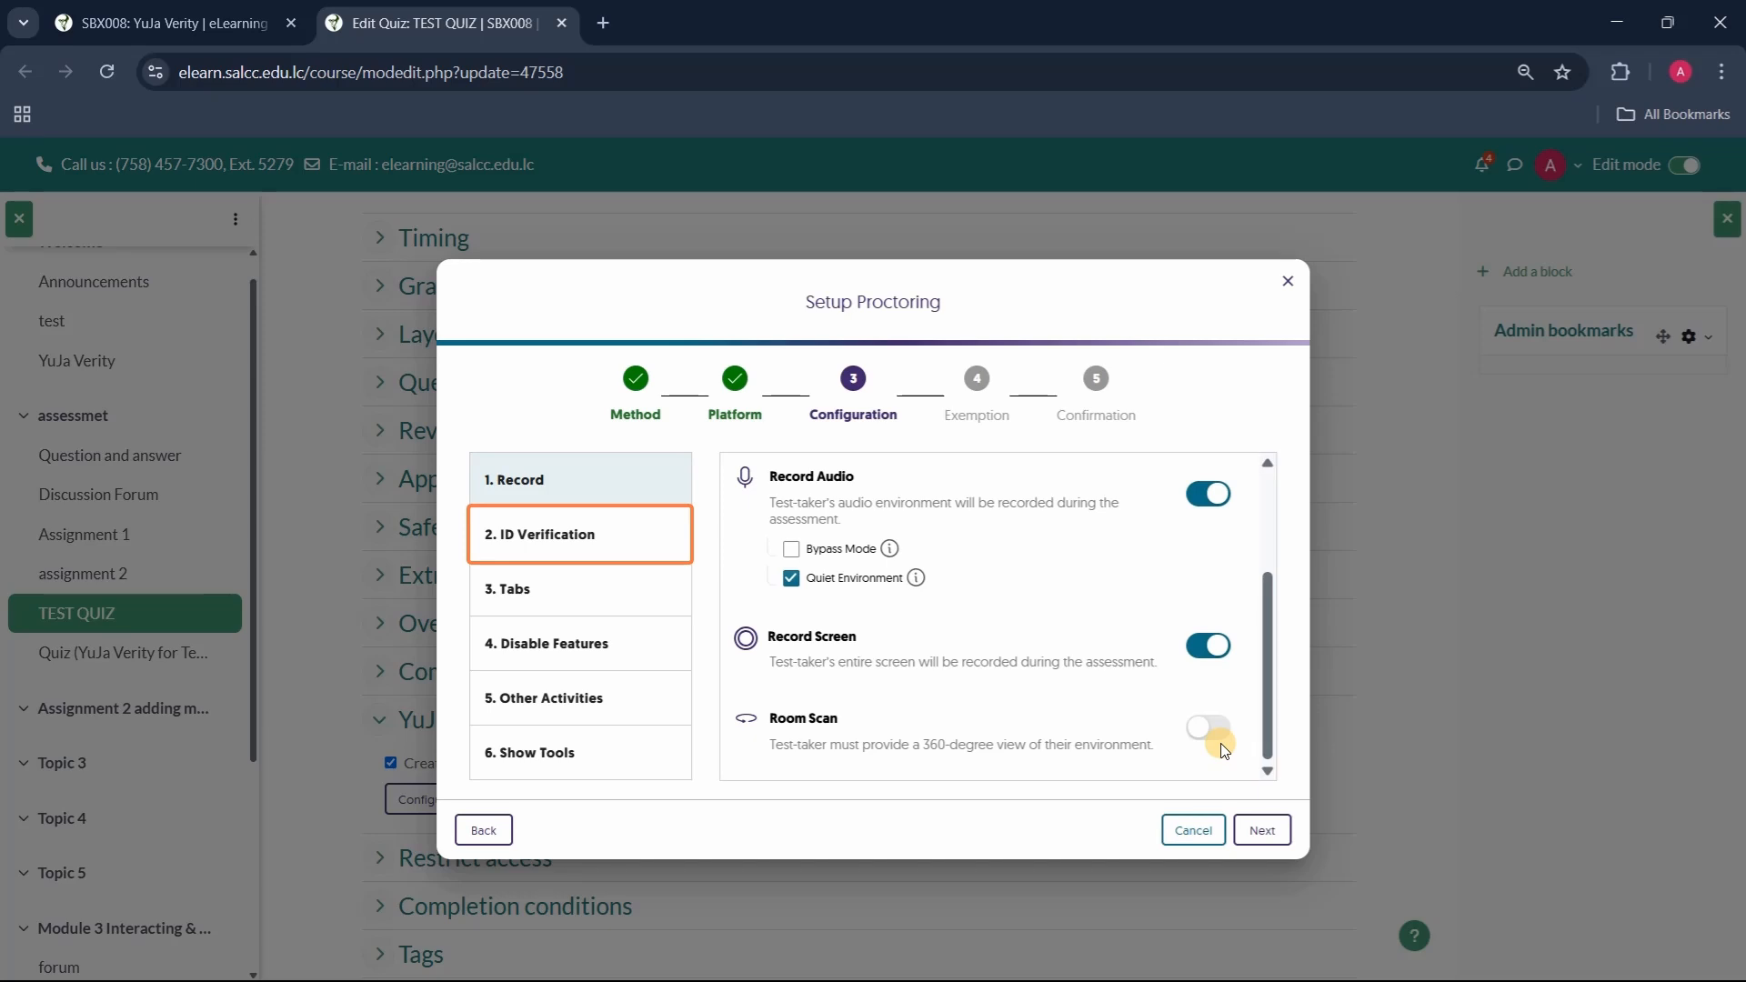
click(603, 537)
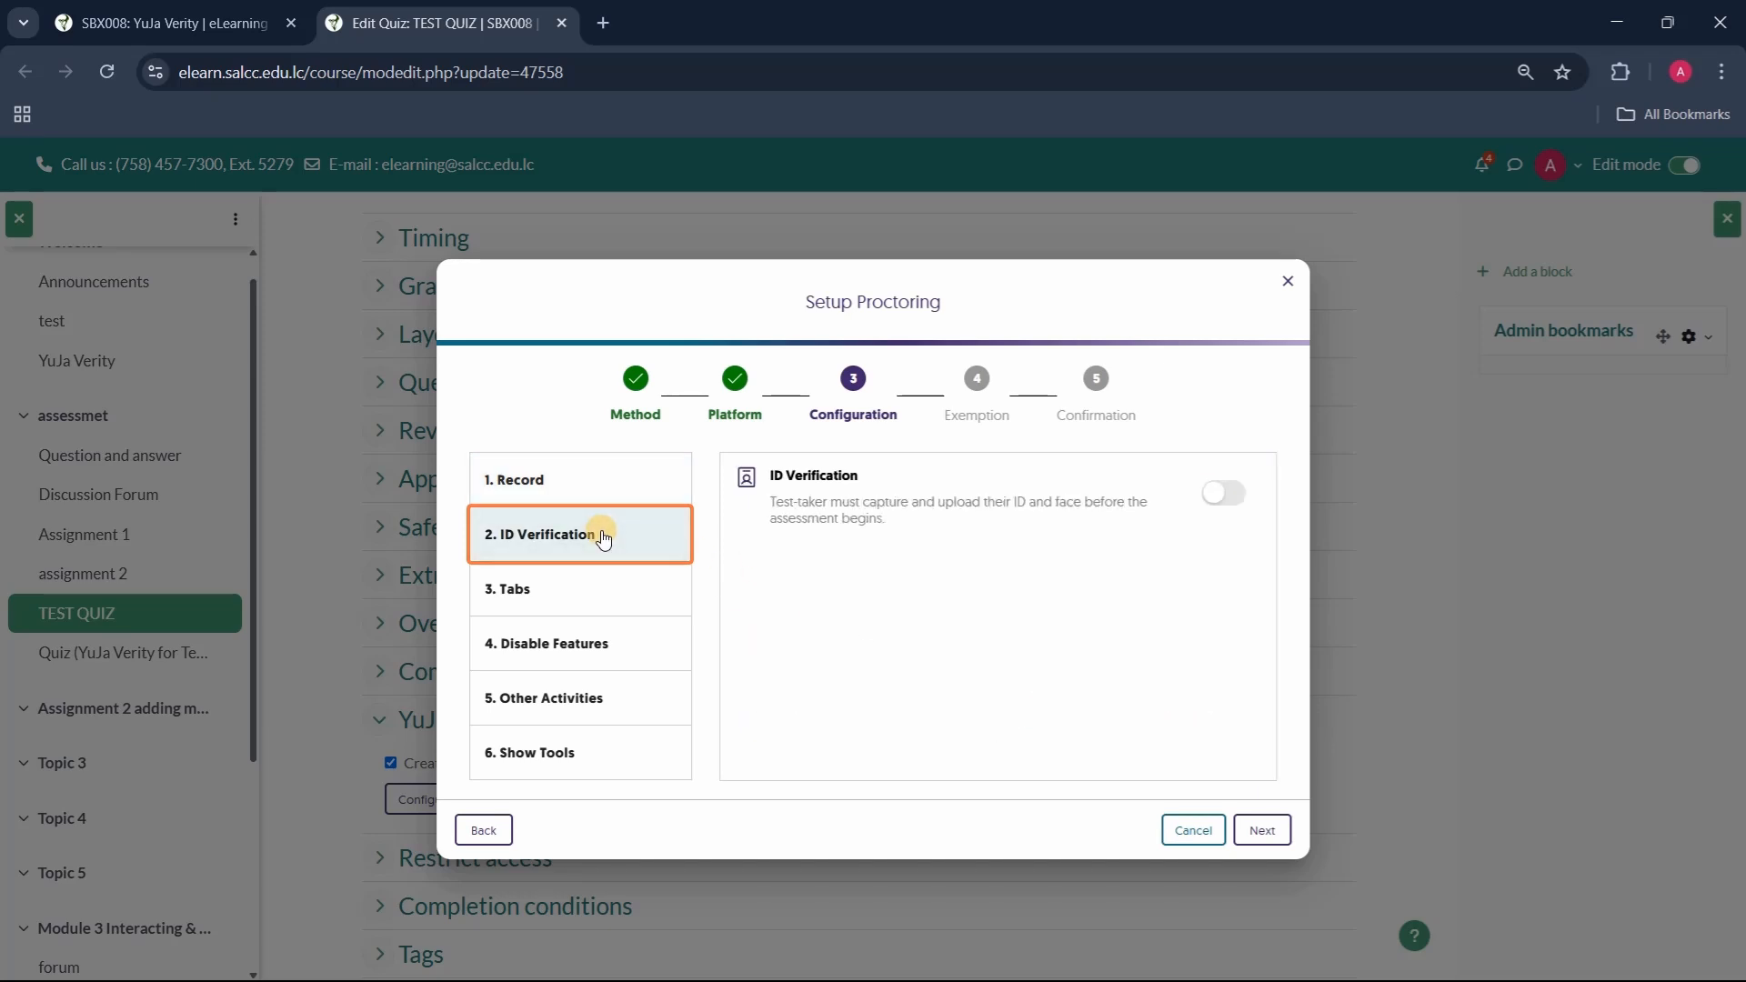
click(624, 583)
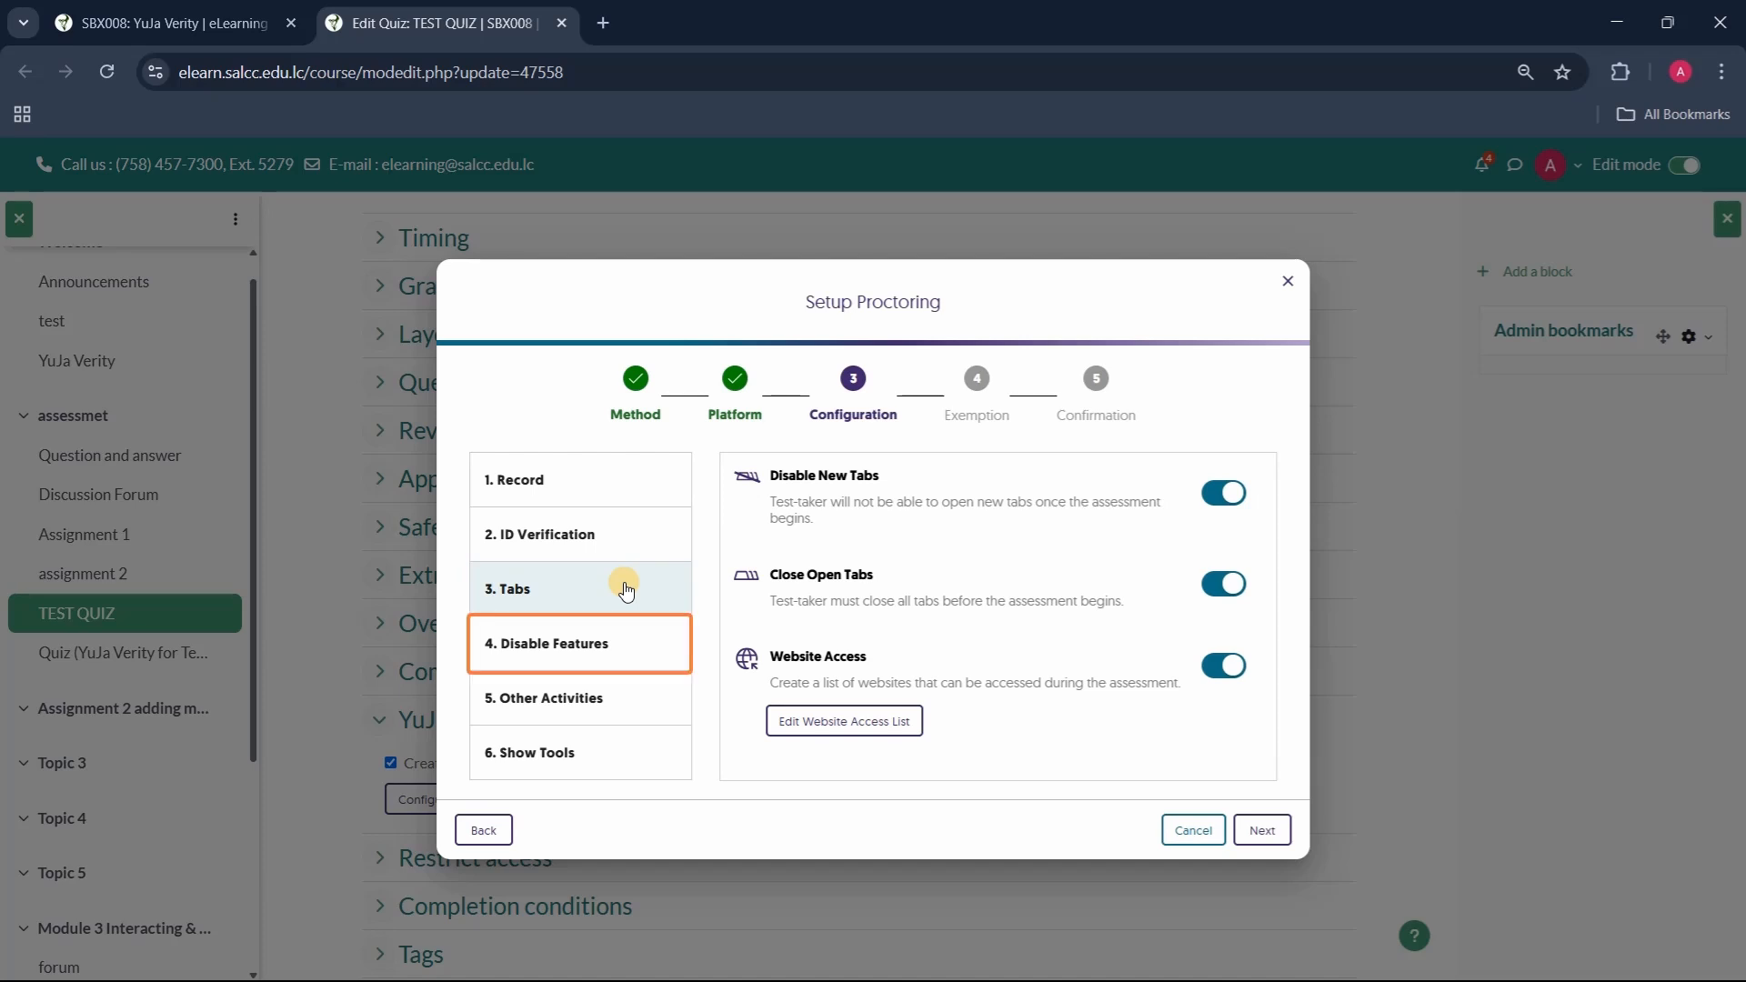
click(635, 671)
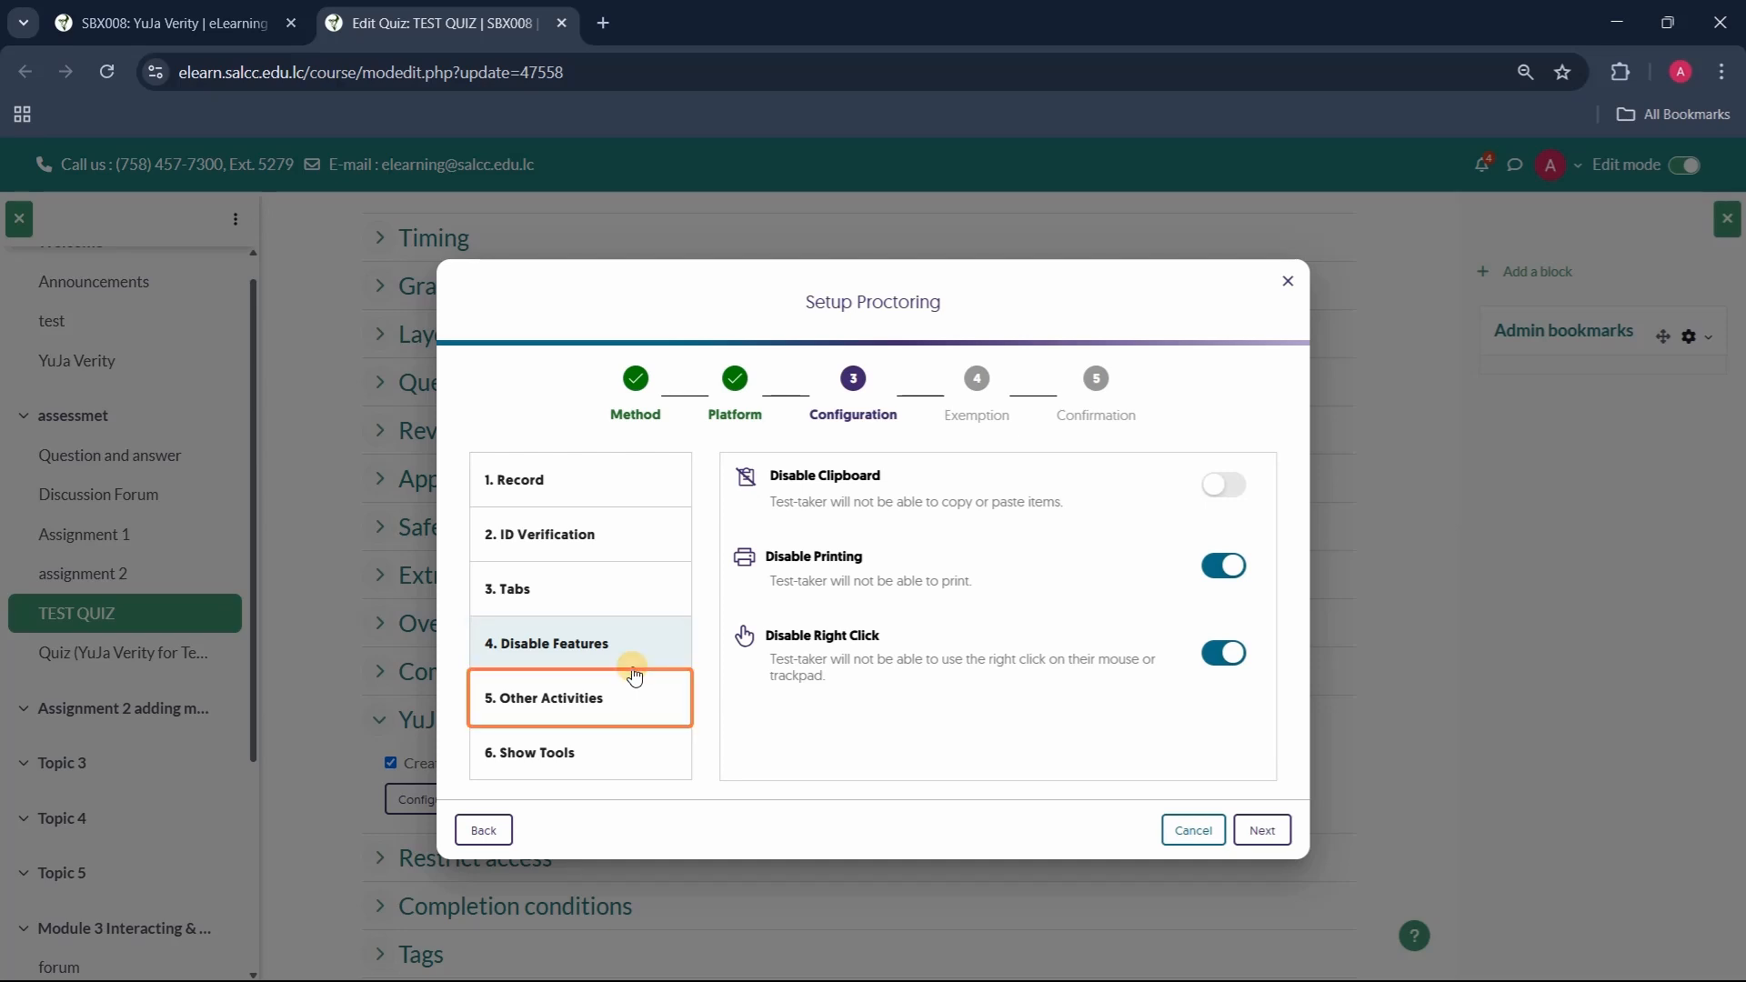
click(630, 702)
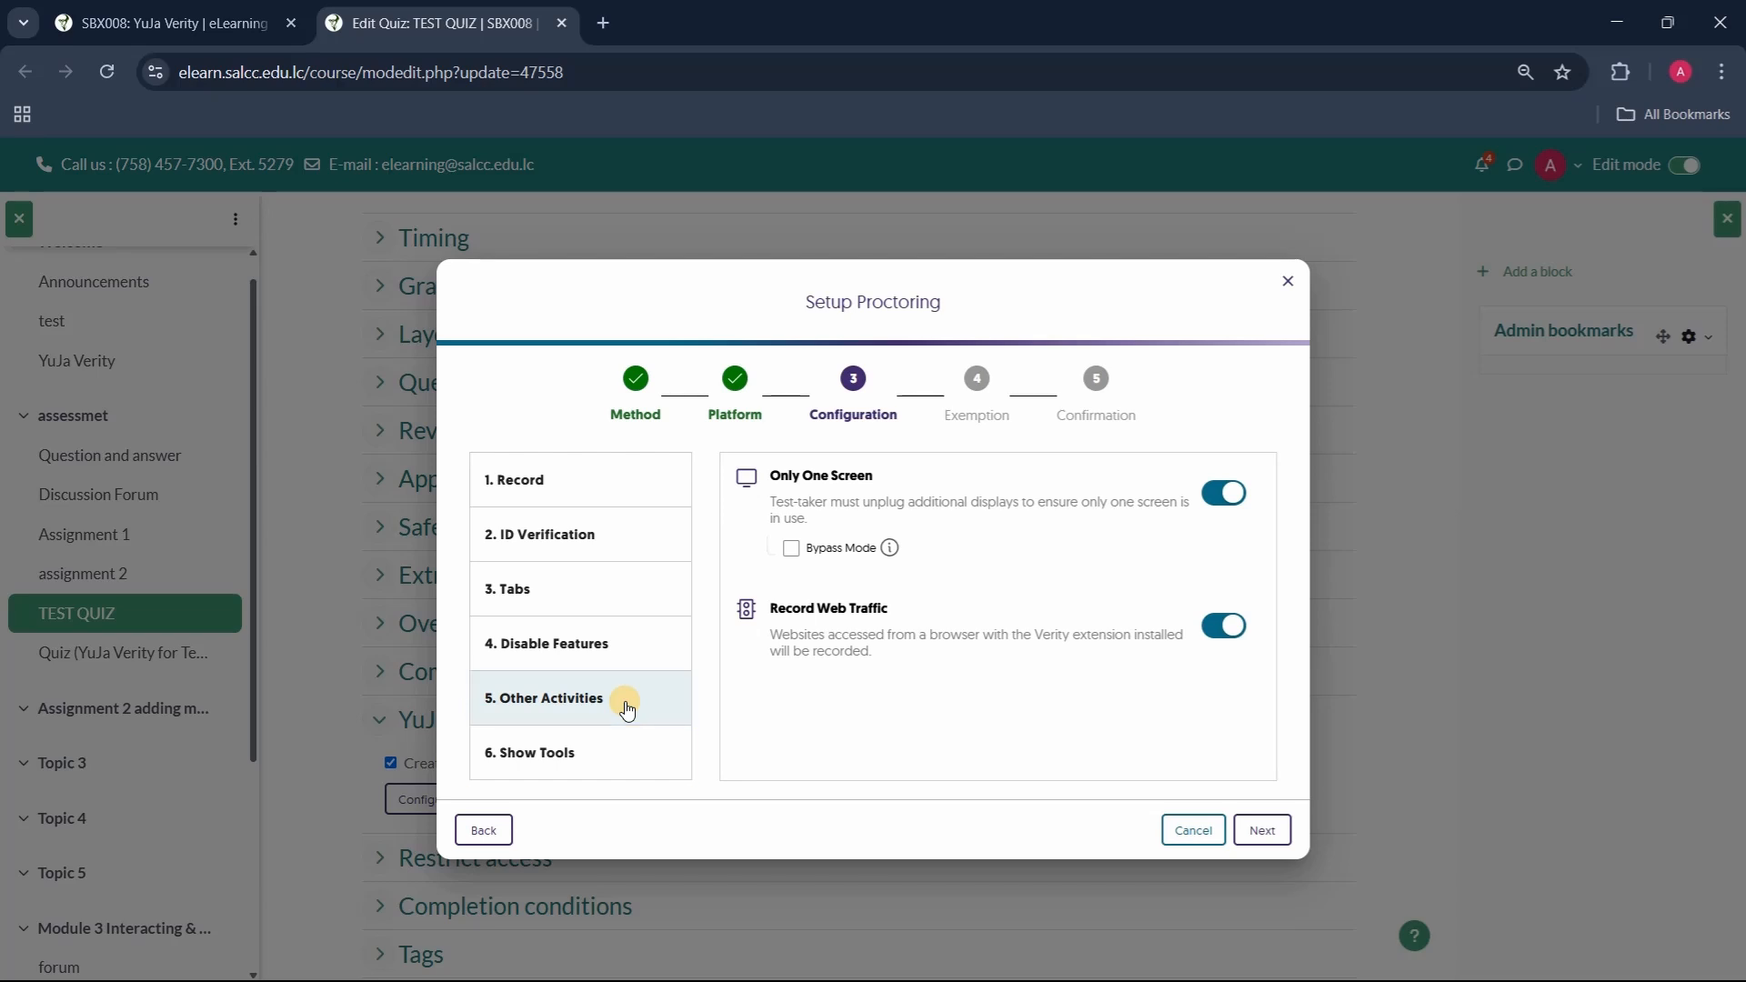
key(Tab)
click(622, 737)
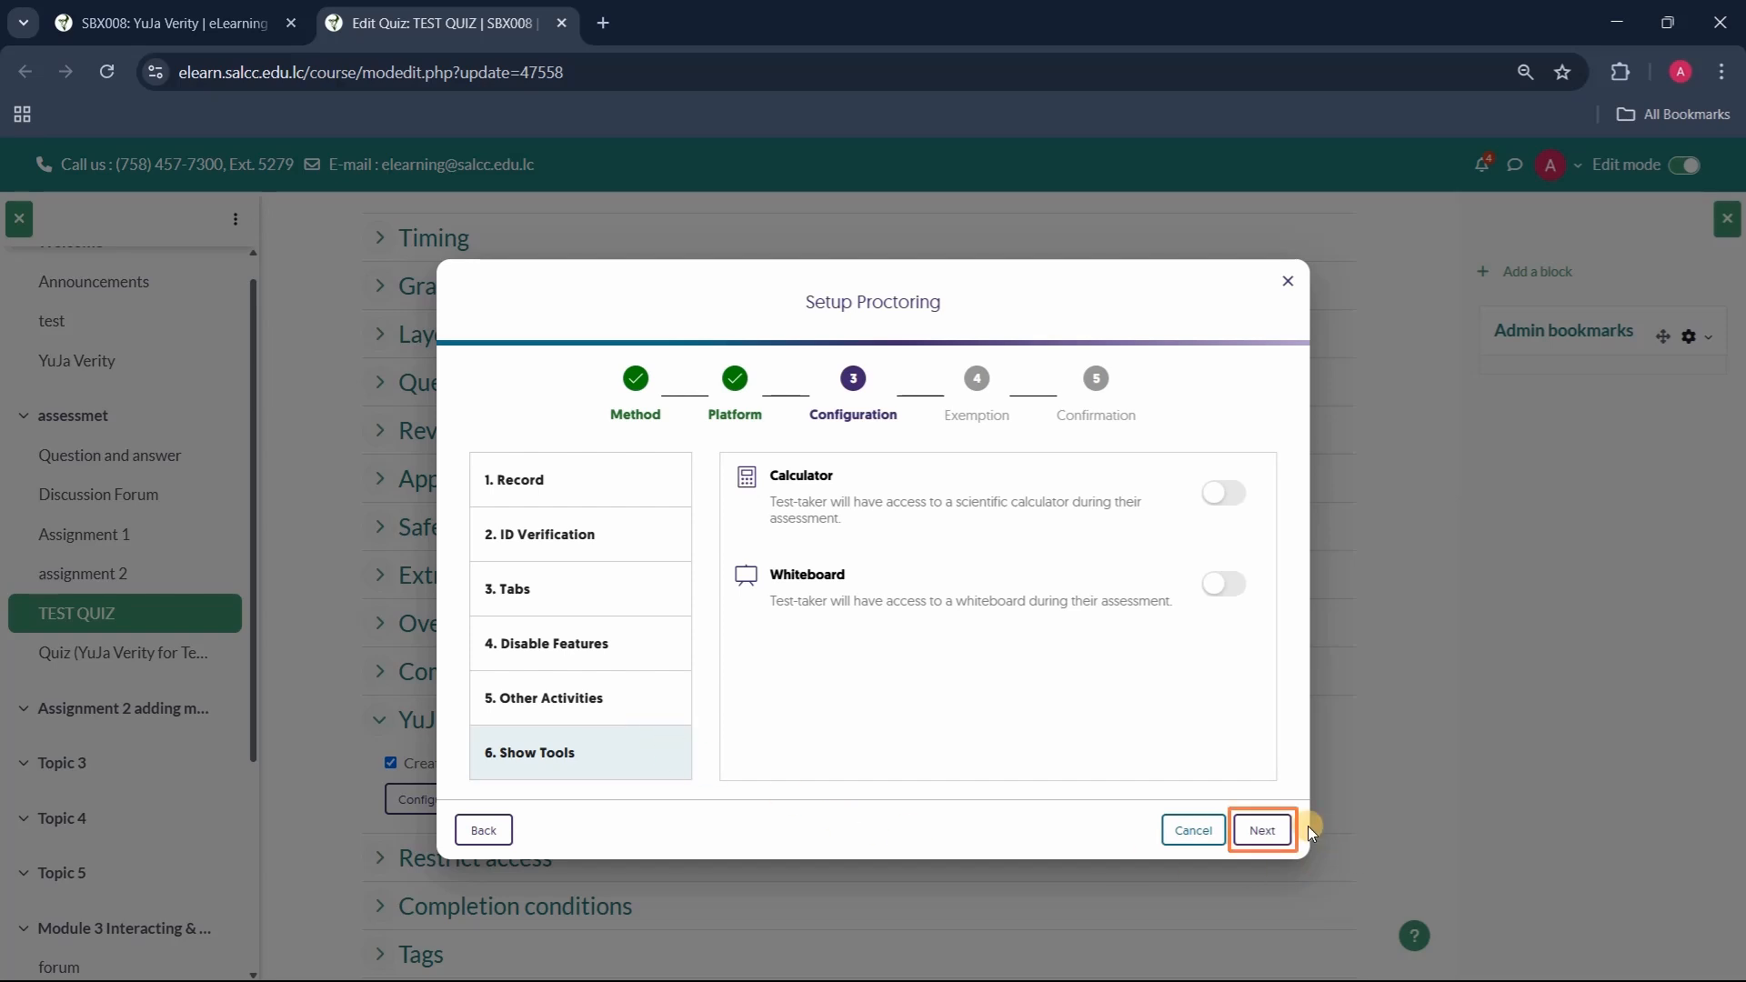
- Proceed to the Exemption stage, add the listed test-taker to the exempted list and apply the Maximum Security profile to them
click(1278, 827)
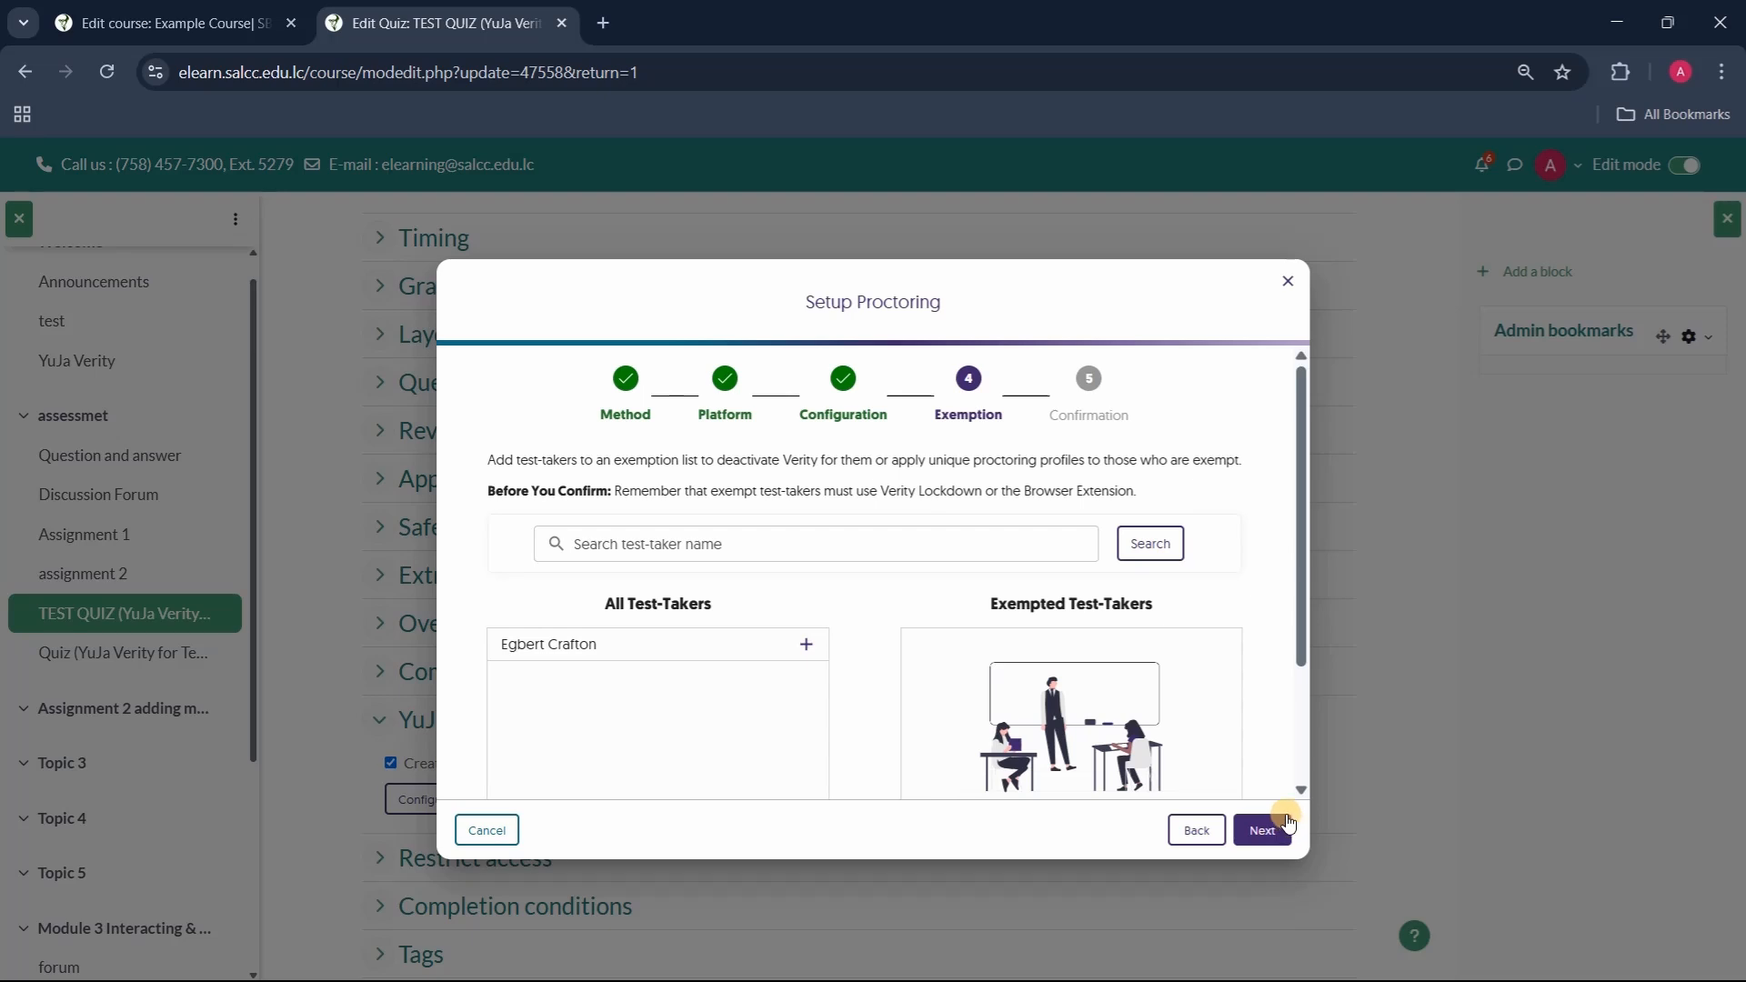
scroll(1169, 719, down, 2)
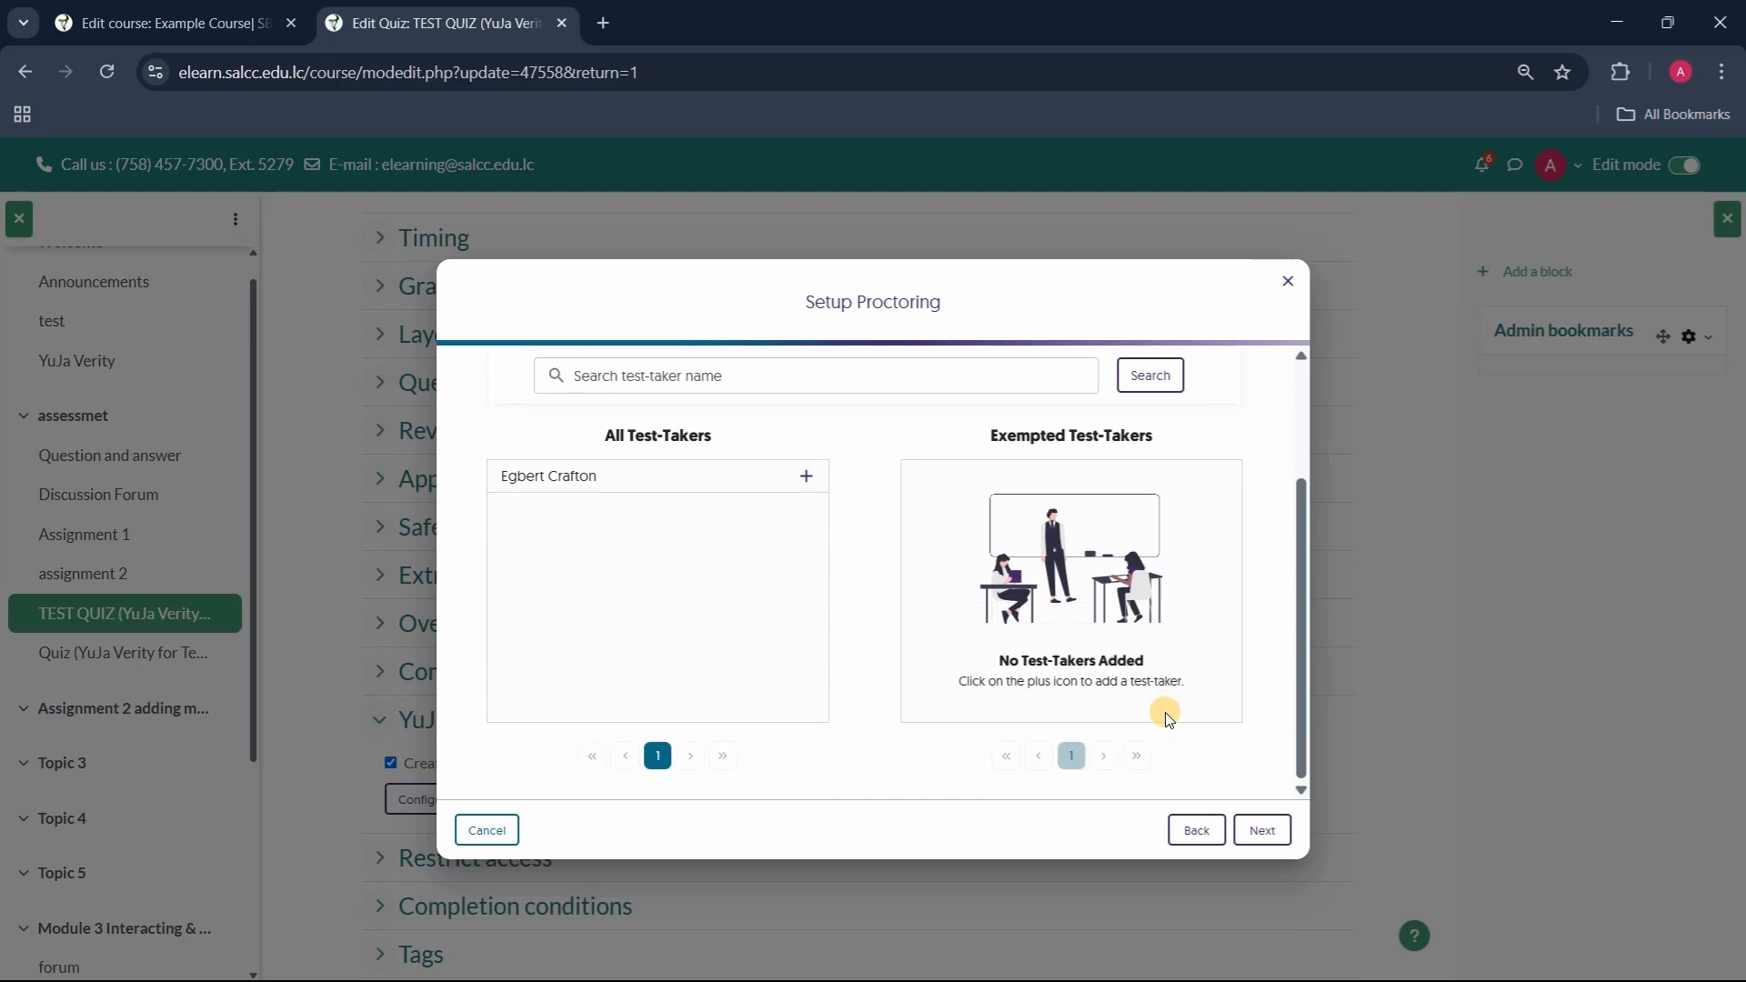
click(803, 479)
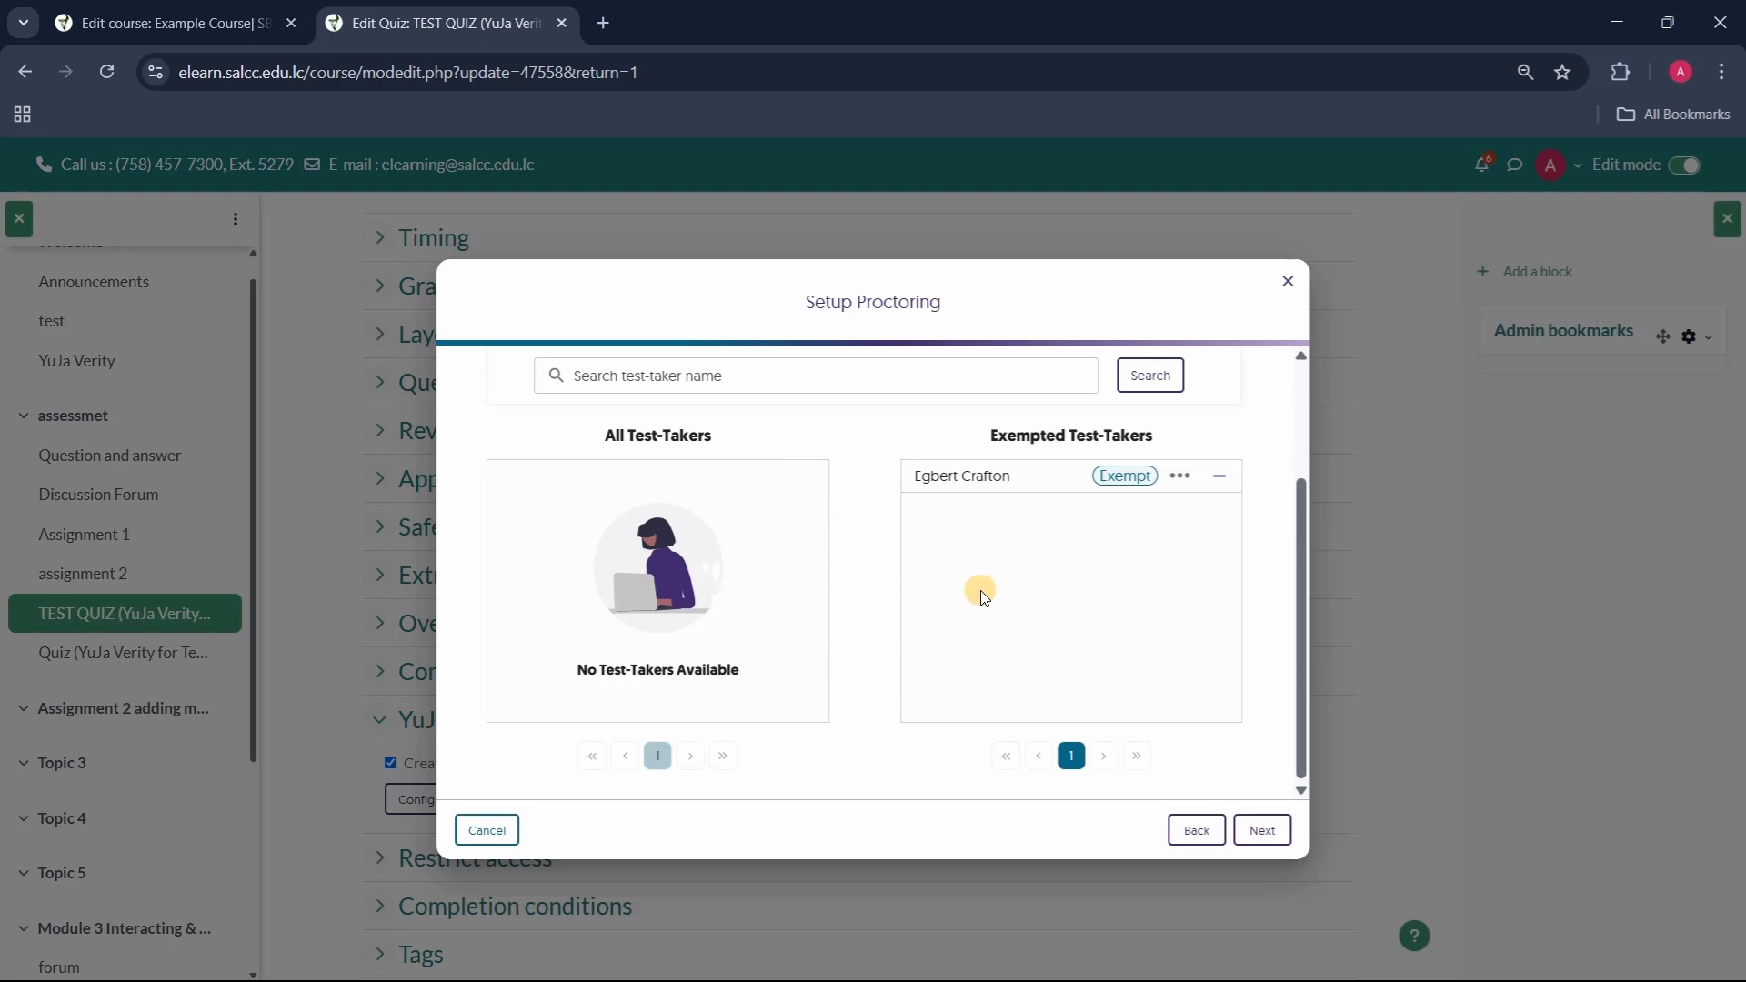
click(1180, 479)
click(1169, 550)
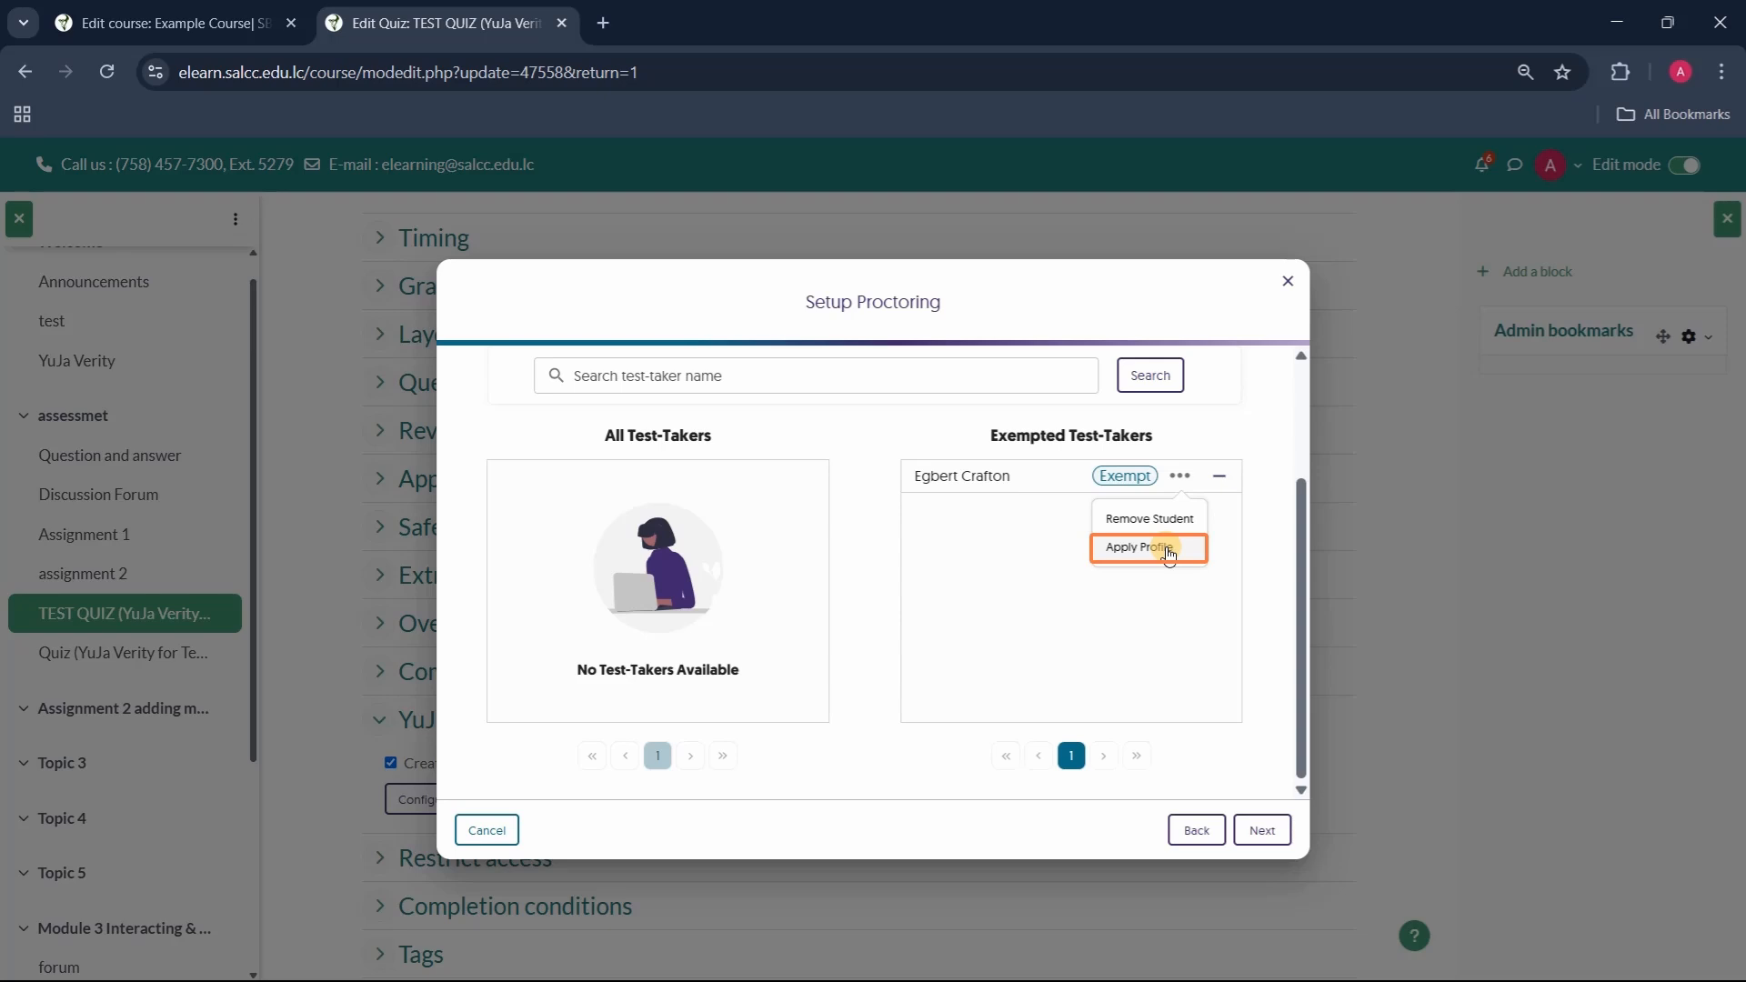
click(1170, 549)
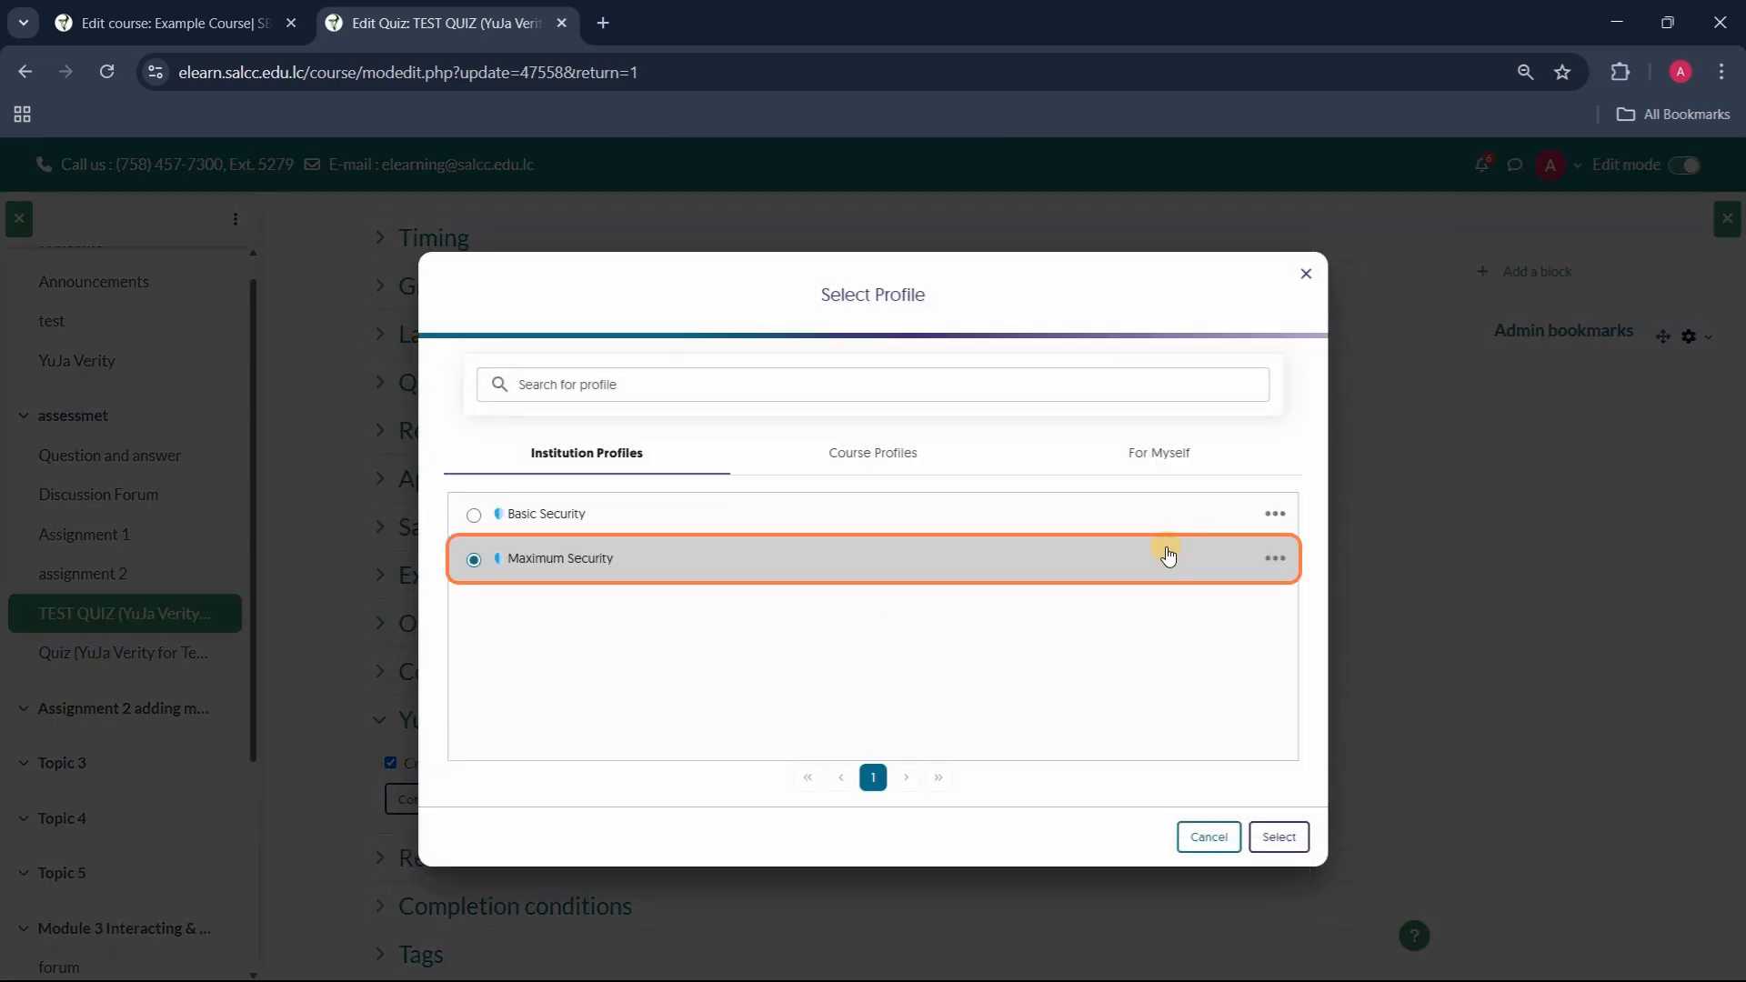
click(1278, 835)
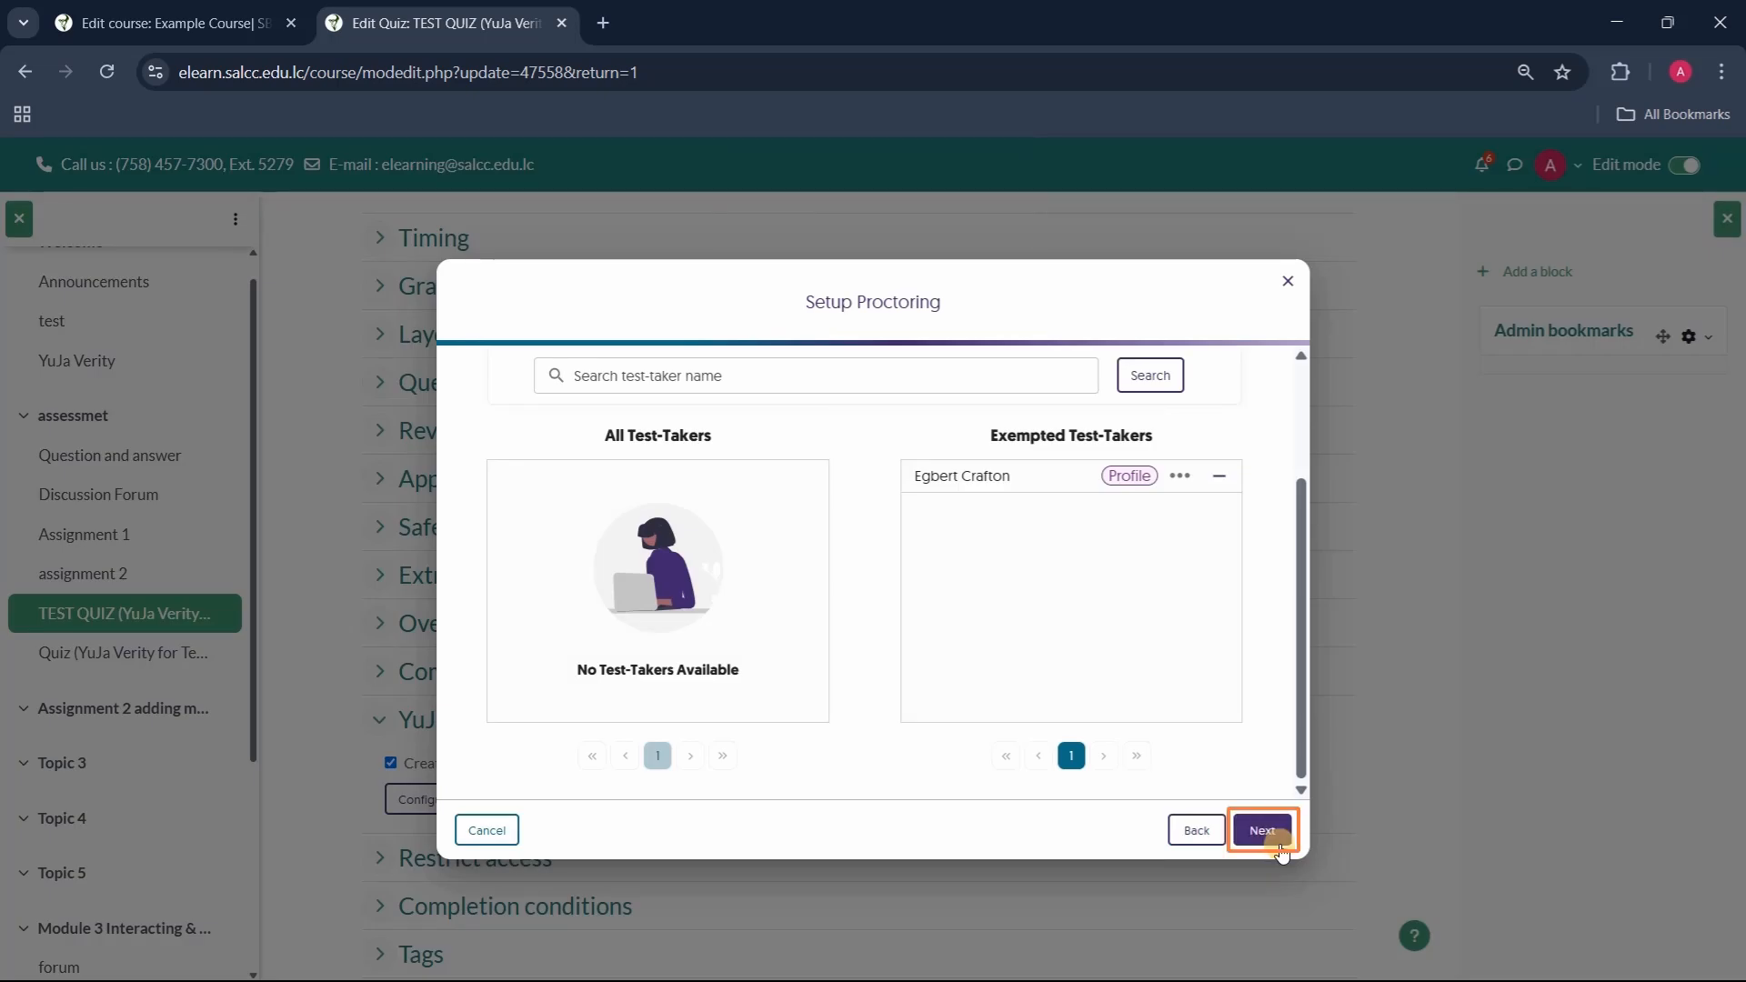
- Proceed to the Confirmation stage, review the method, platform, selected settings and exemptions, and confirm the proctoring setup
click(1271, 832)
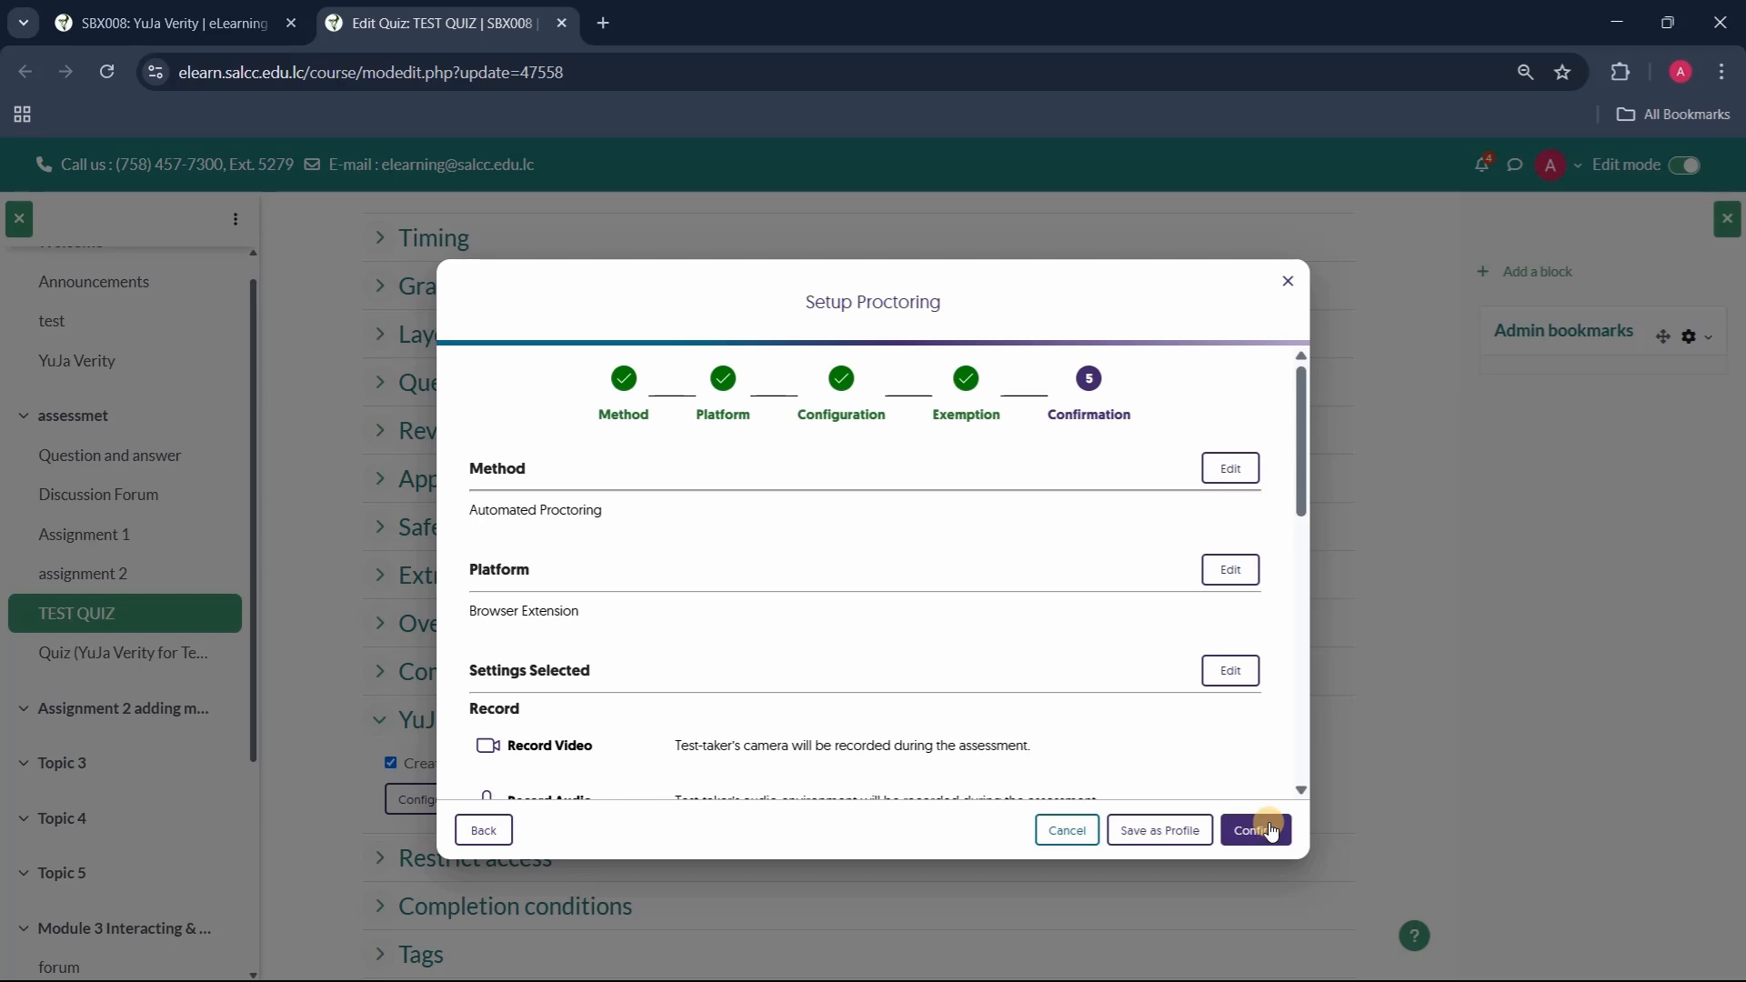
scroll(1262, 755, down, 1)
scroll(1262, 755, down, 1)
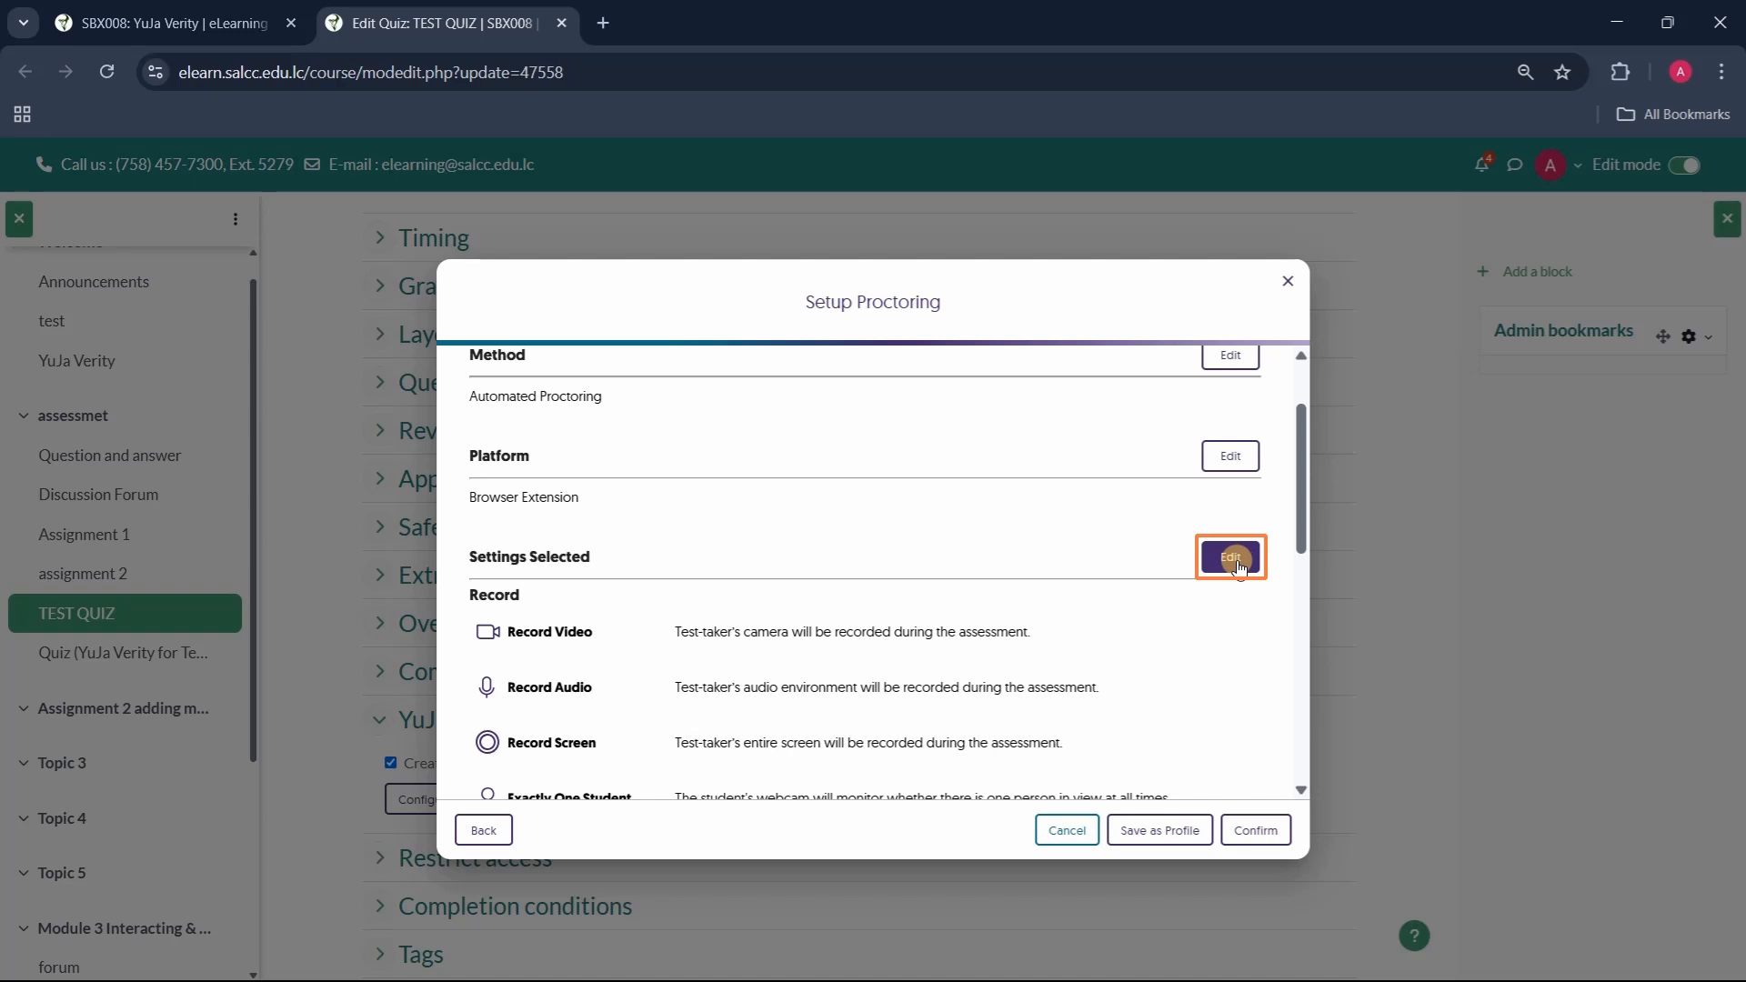
scroll(1236, 648, down, 3)
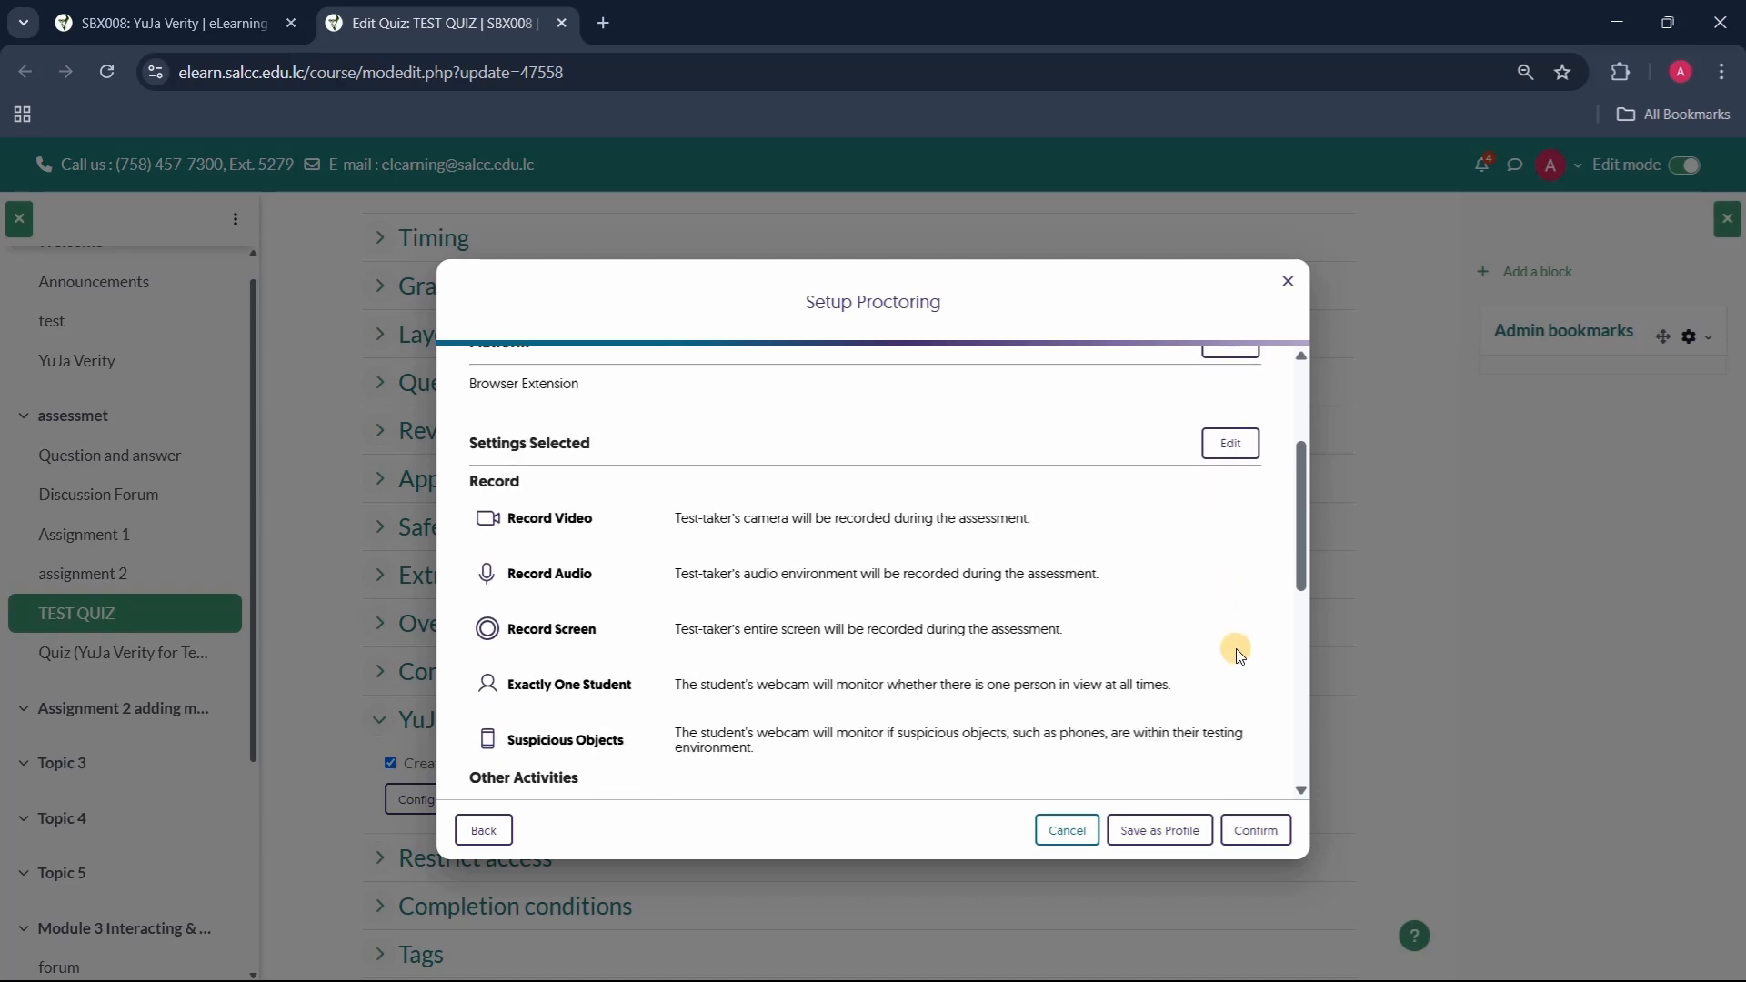
scroll(1236, 652, down, 5)
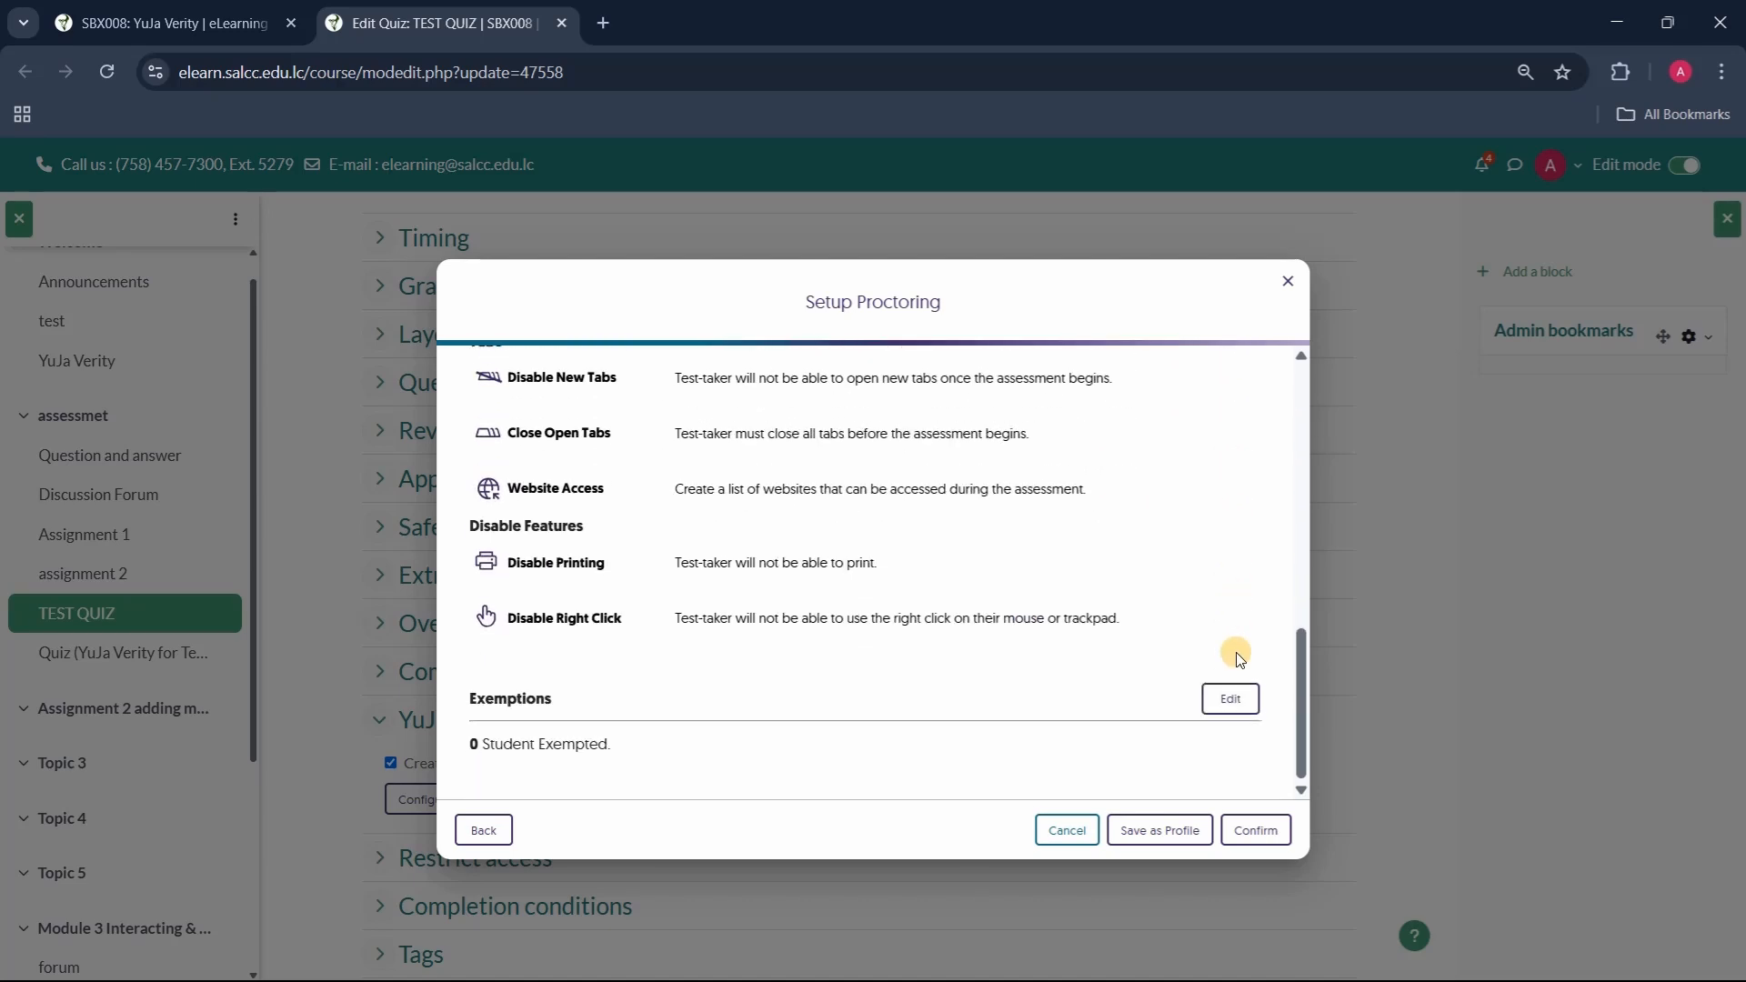
click(1253, 830)
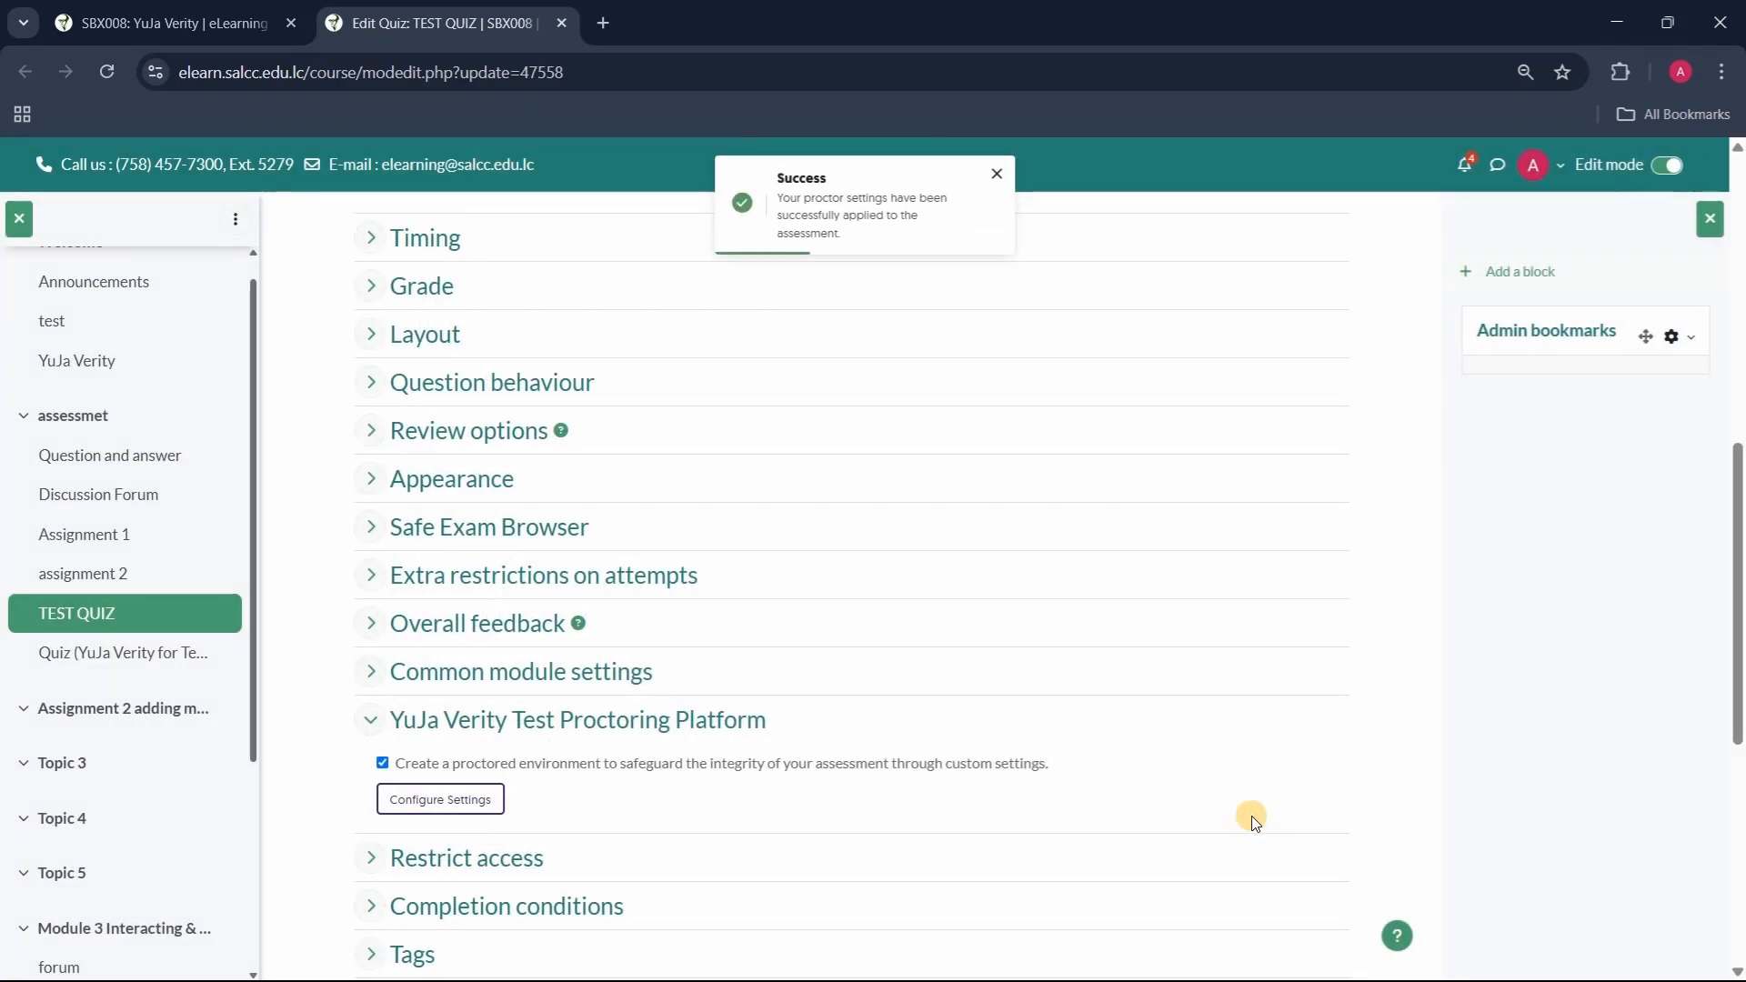
- Save the TEST QUIZ settings and return to the course page
scroll(1251, 818, down, 5)
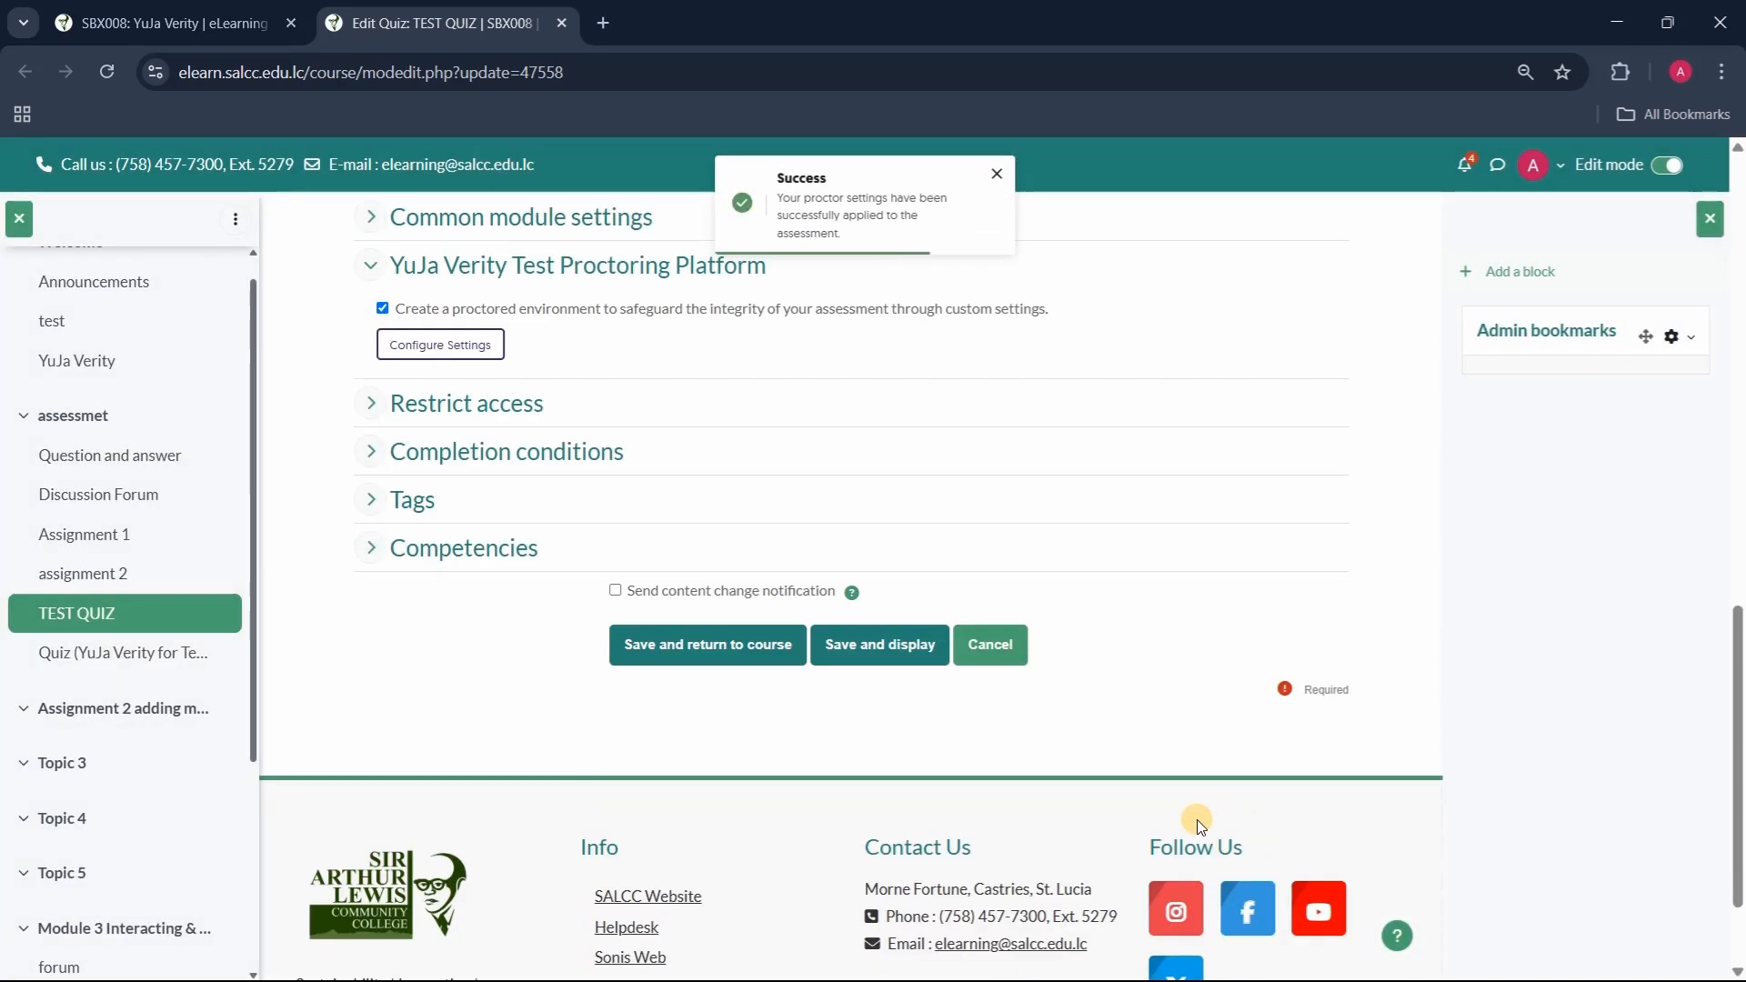
click(805, 661)
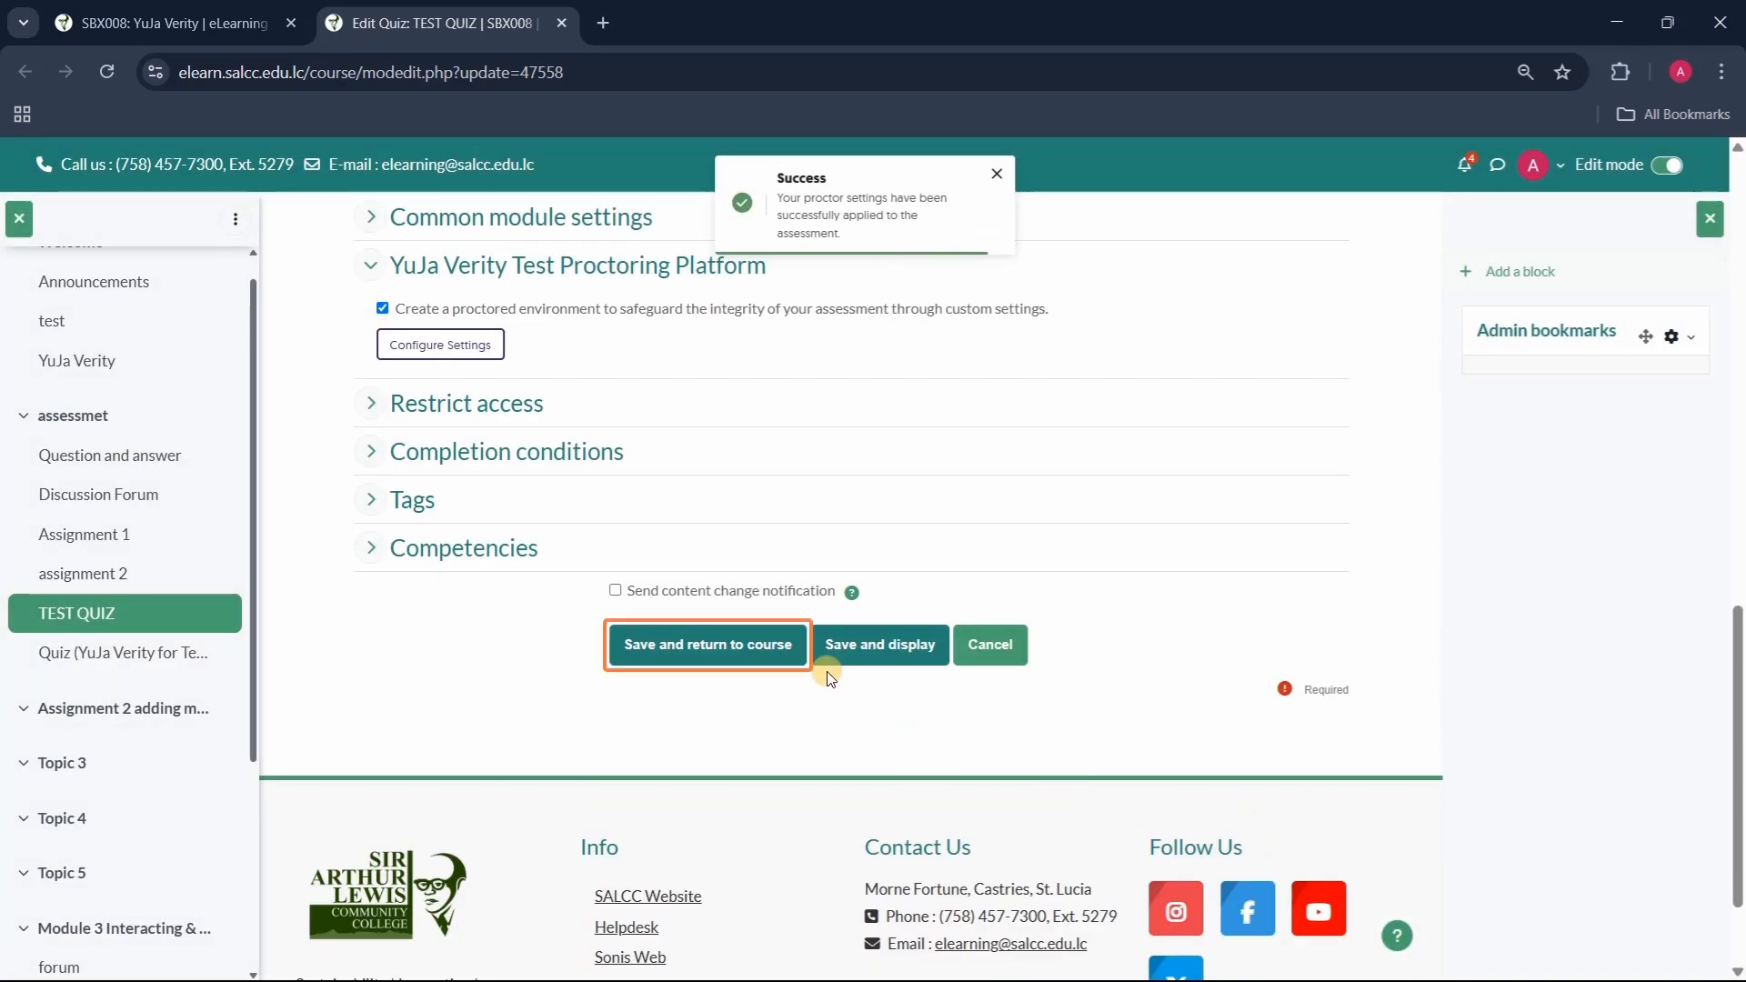
click(764, 662)
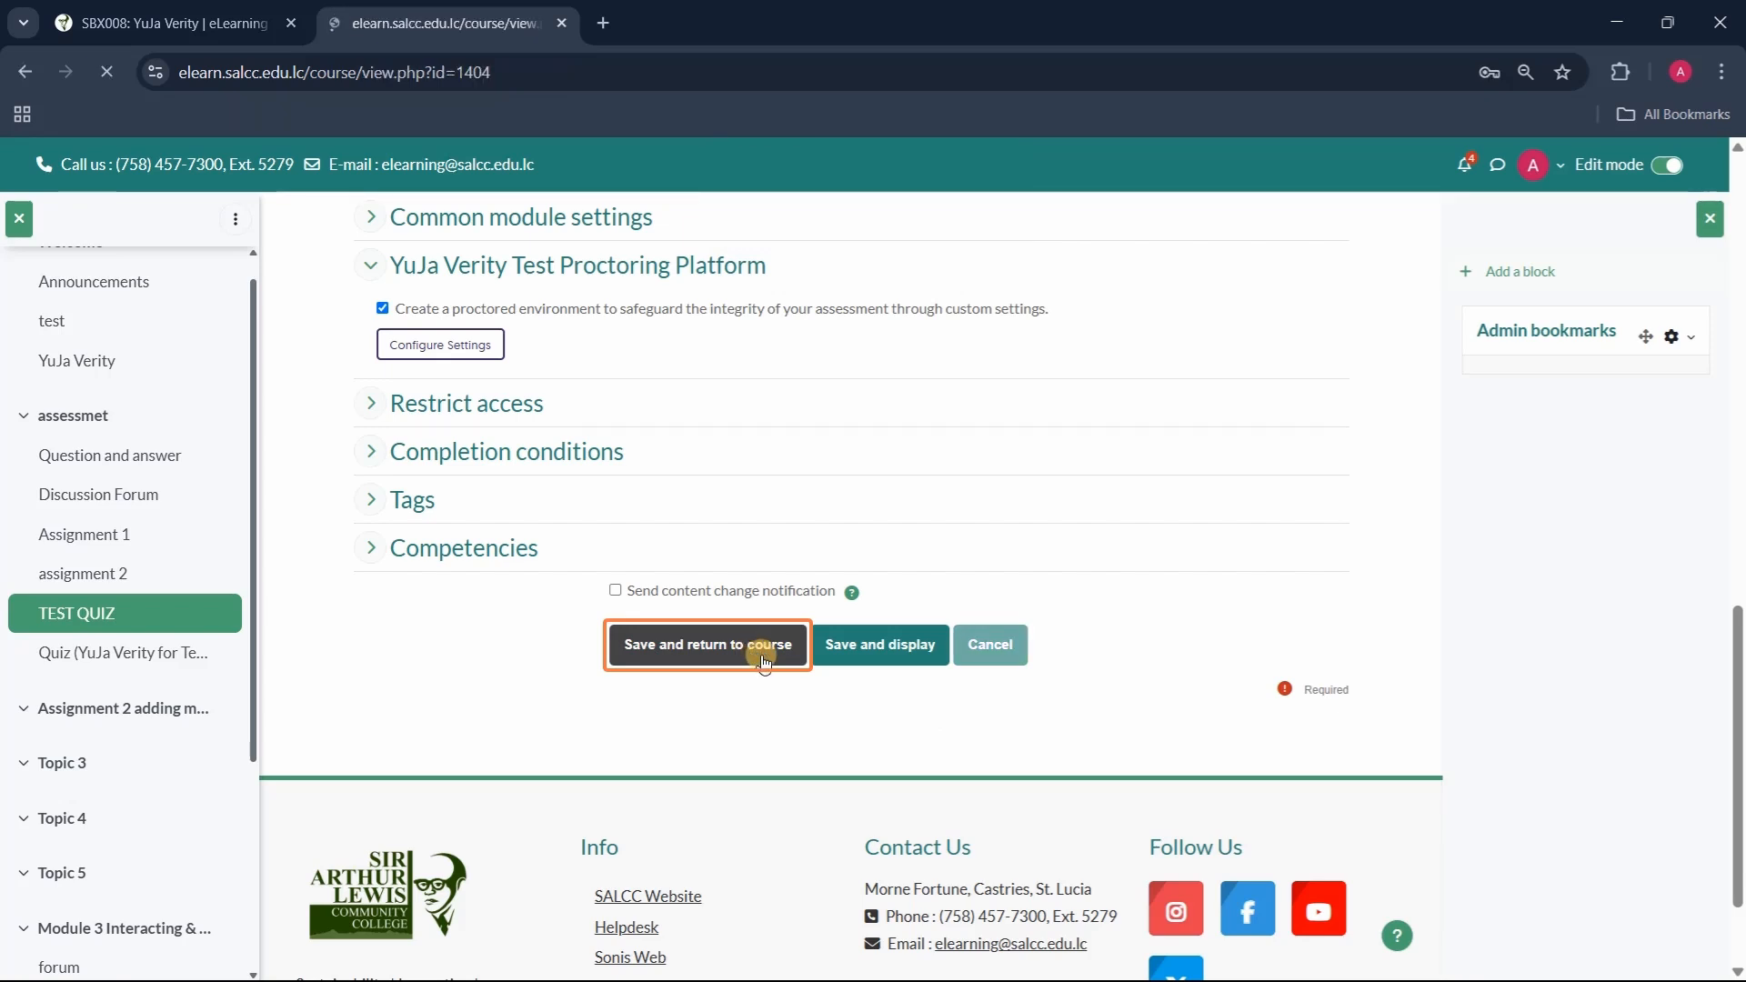